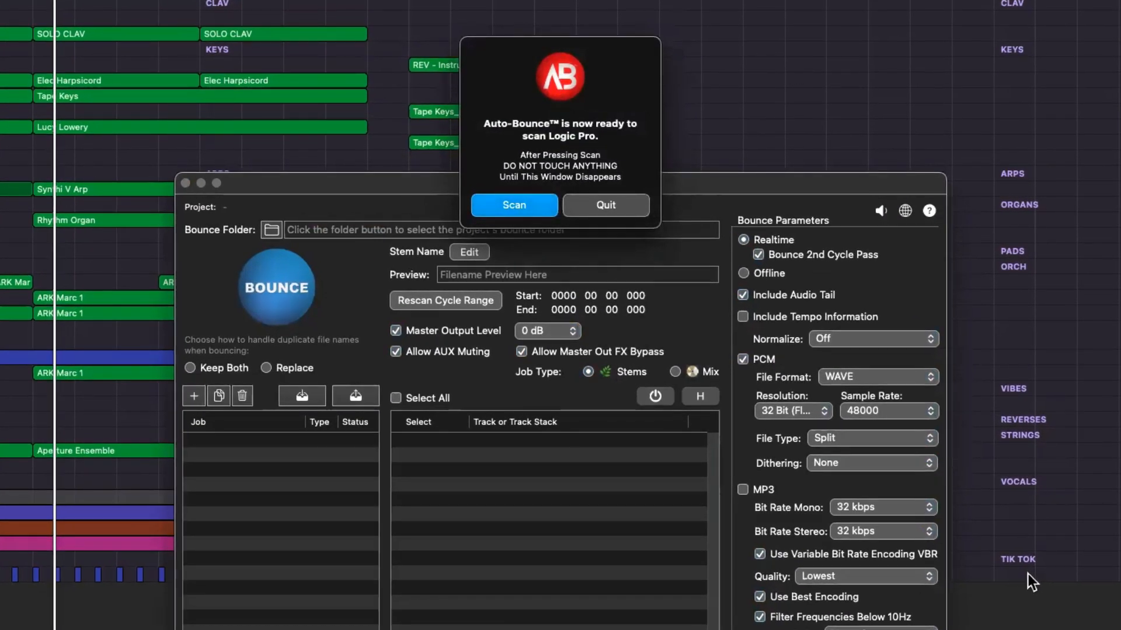
scroll(1028, 574, up, 2)
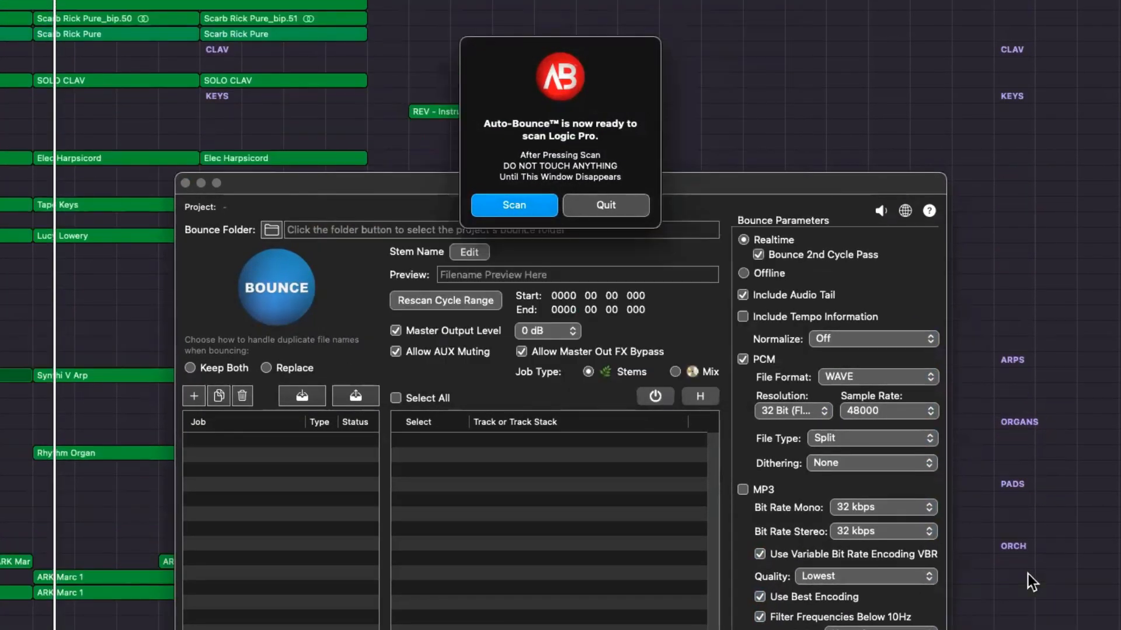
scroll(1028, 573, up, 3)
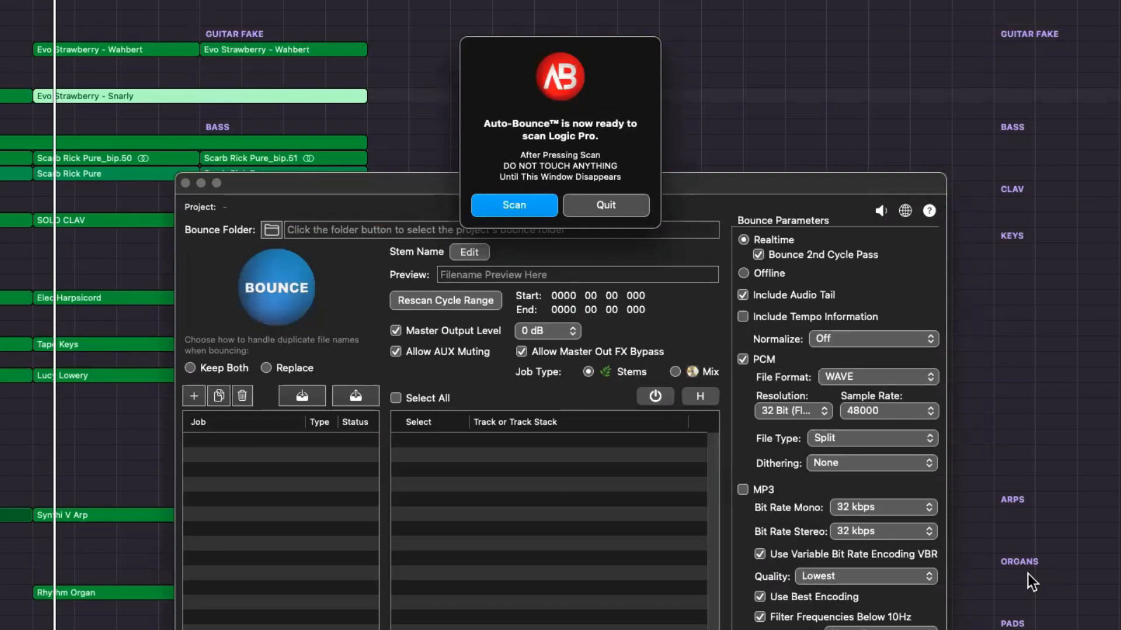
scroll(1028, 573, down, 3)
scroll(1028, 573, up, 3)
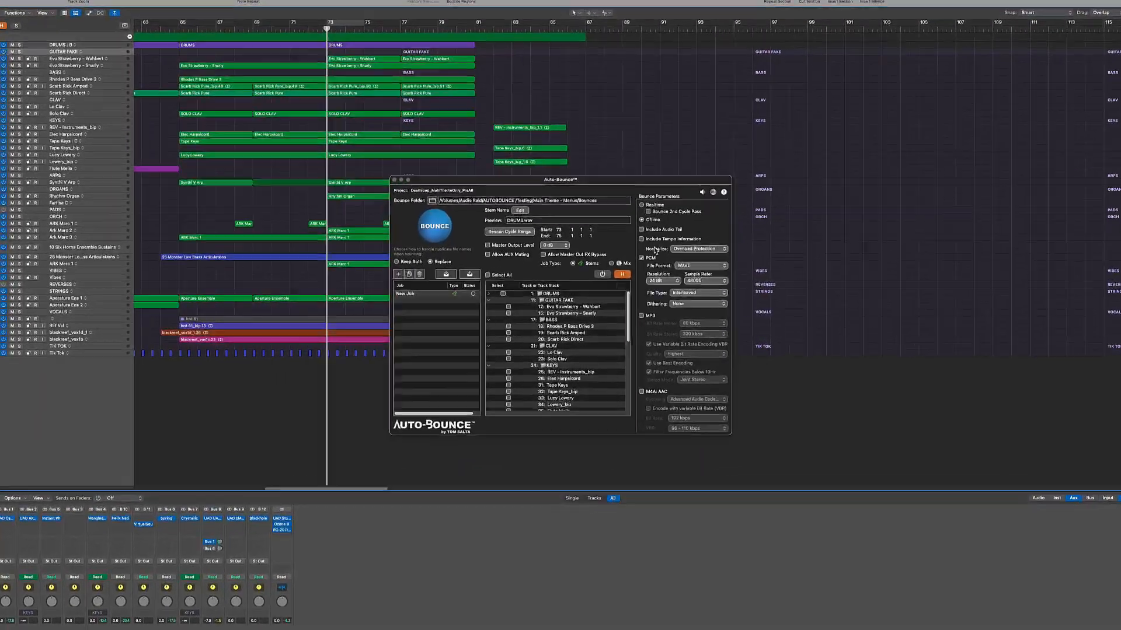
click(662, 138)
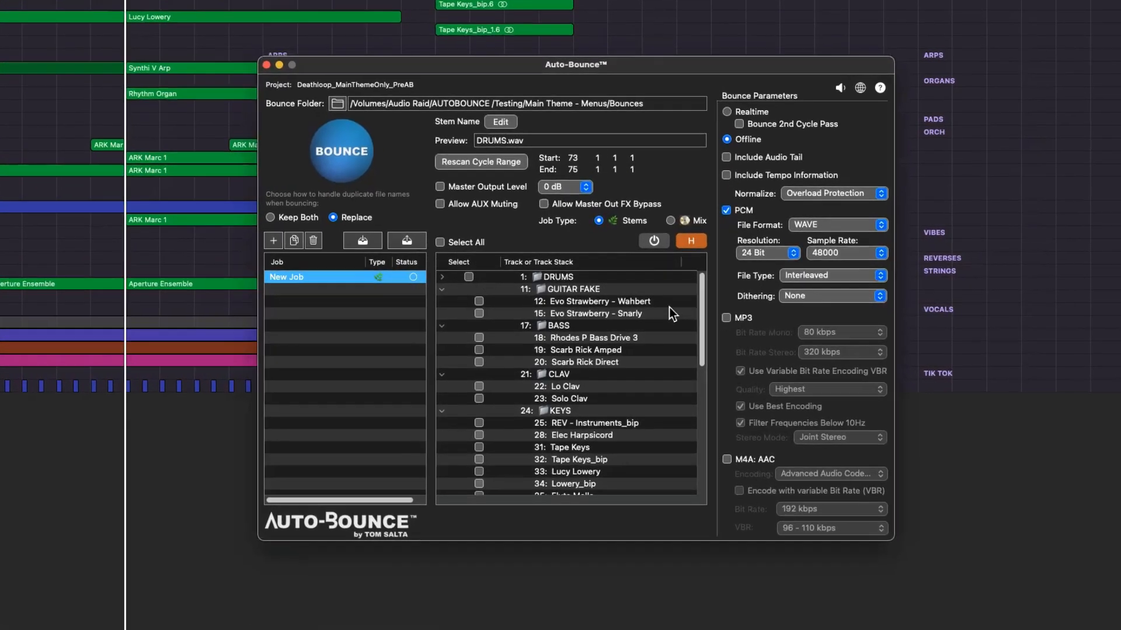
mouse_move(696, 296)
mouse_down()
mouse_move(690, 429)
mouse_move(705, 260)
mouse_move(693, 421)
mouse_move(692, 287)
mouse_up()
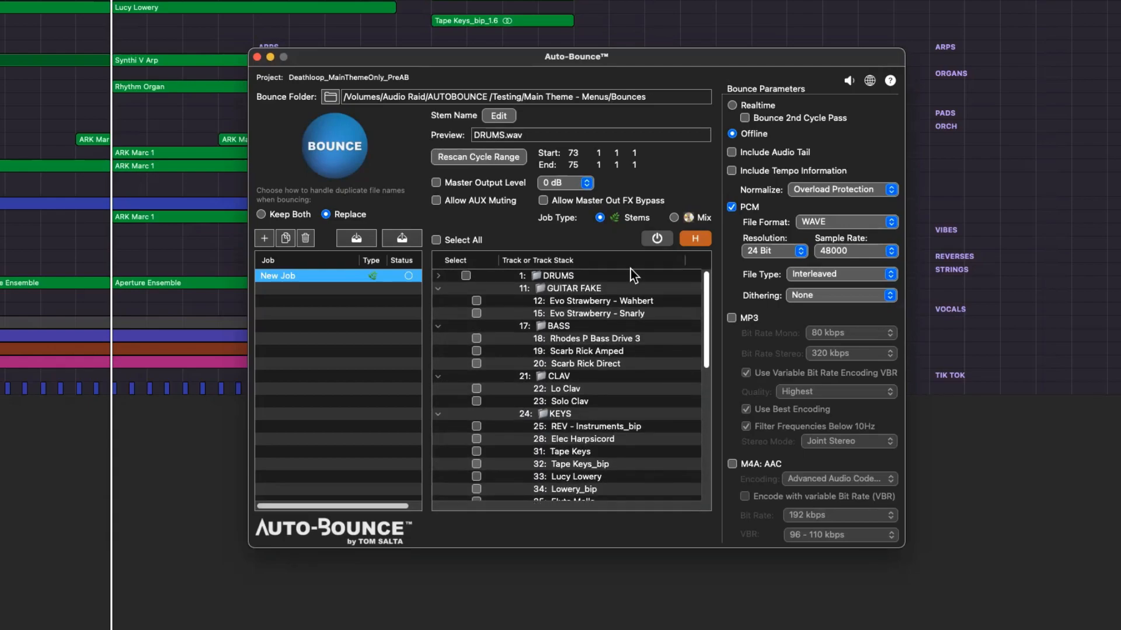
Step: Show the hidden tracks in the track list and hide them again
click(695, 241)
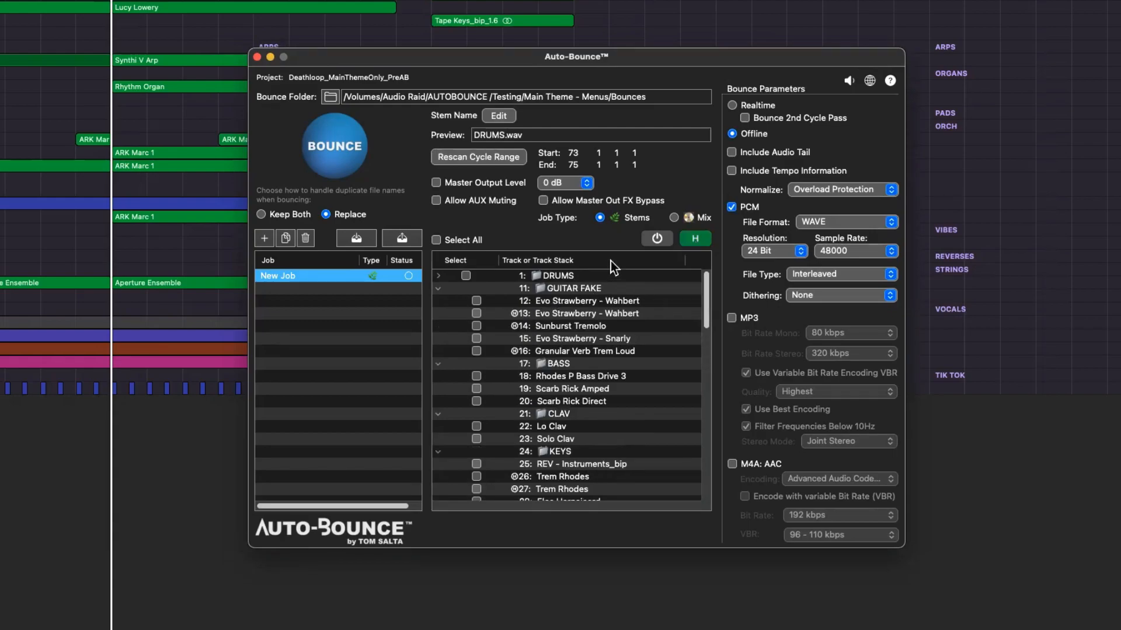
click(691, 239)
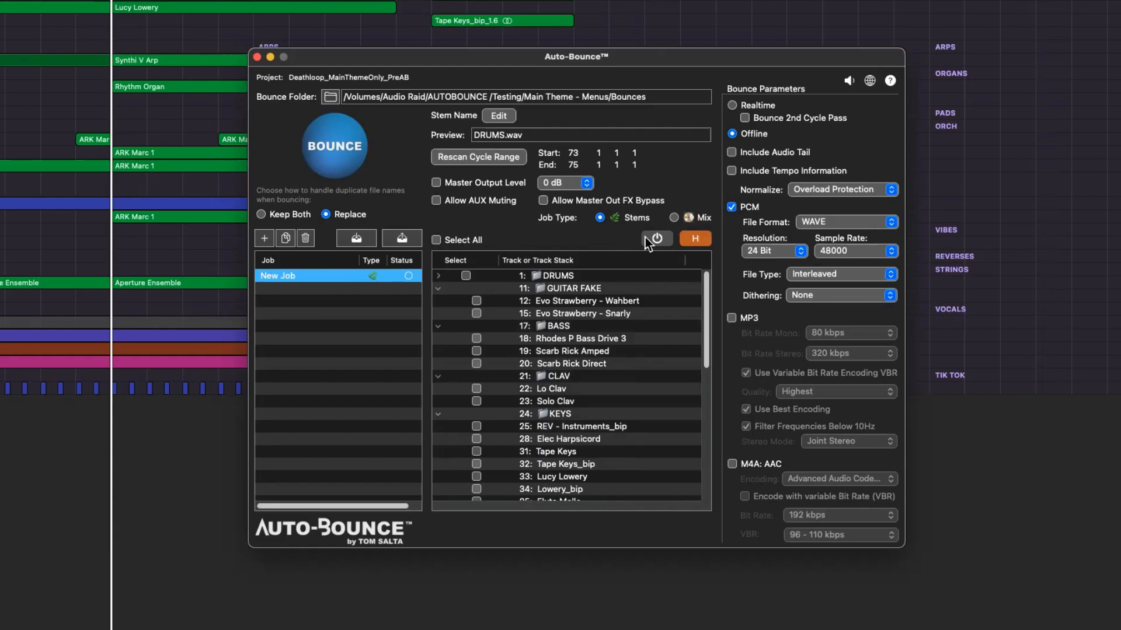
drag(706, 293, 706, 257)
Step: Rename the new bounce job as EDDIE STEMS
double_click(291, 275)
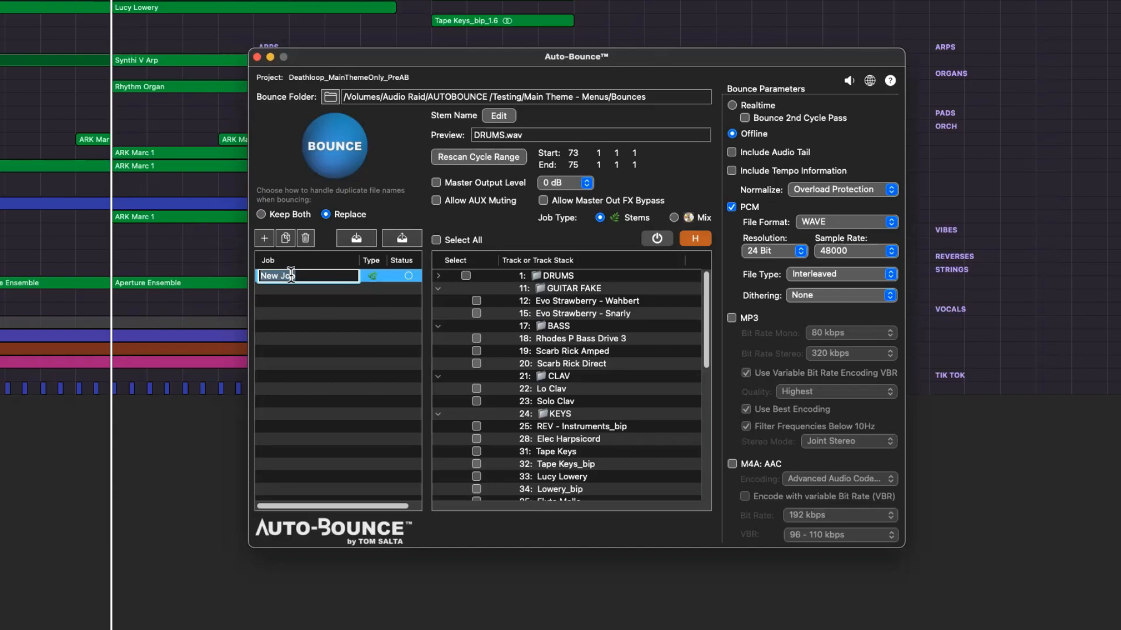
text(EDDIE STEMS)
key(Return)
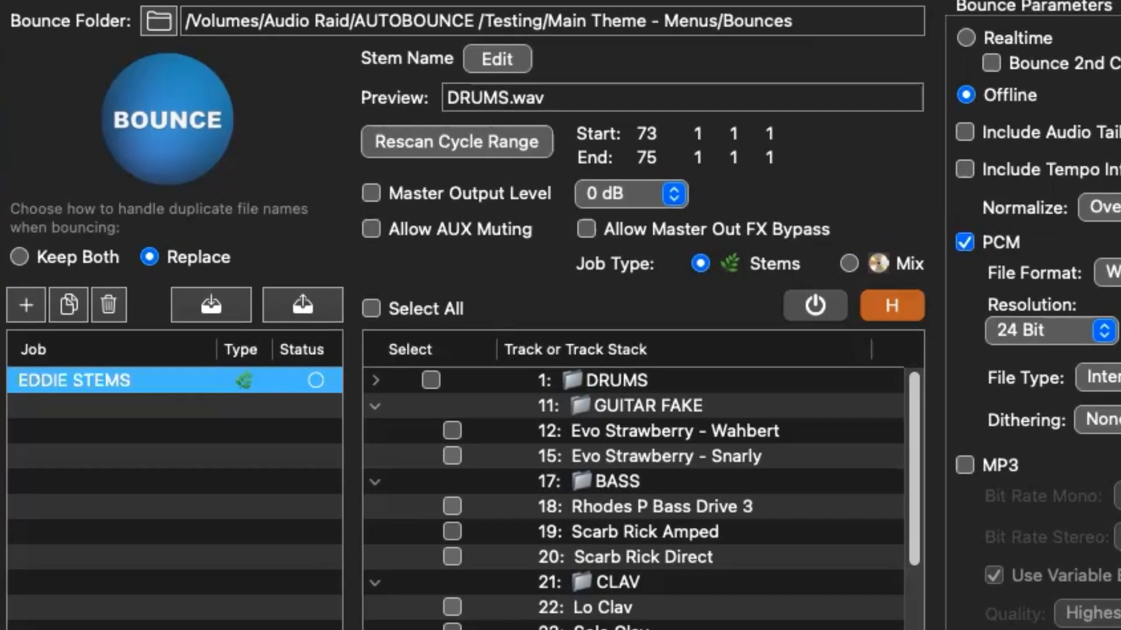
Step: Select all tracks for the EDDIE STEMS job and review the selection through the track list
click(371, 308)
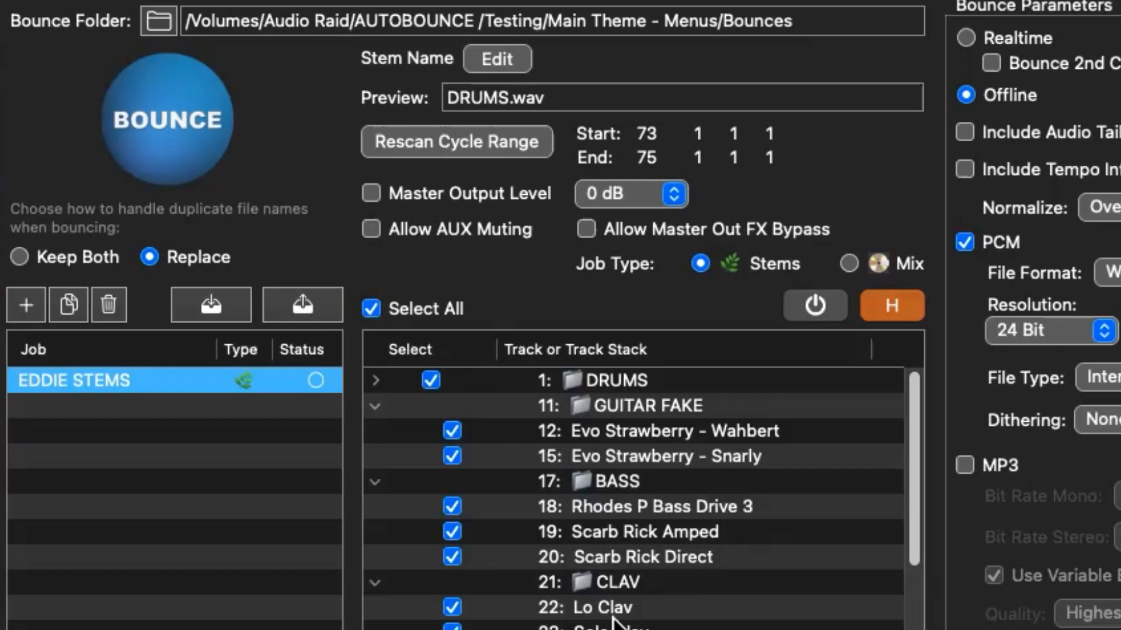
scroll(608, 525, down, 5)
scroll(607, 521, down, 15)
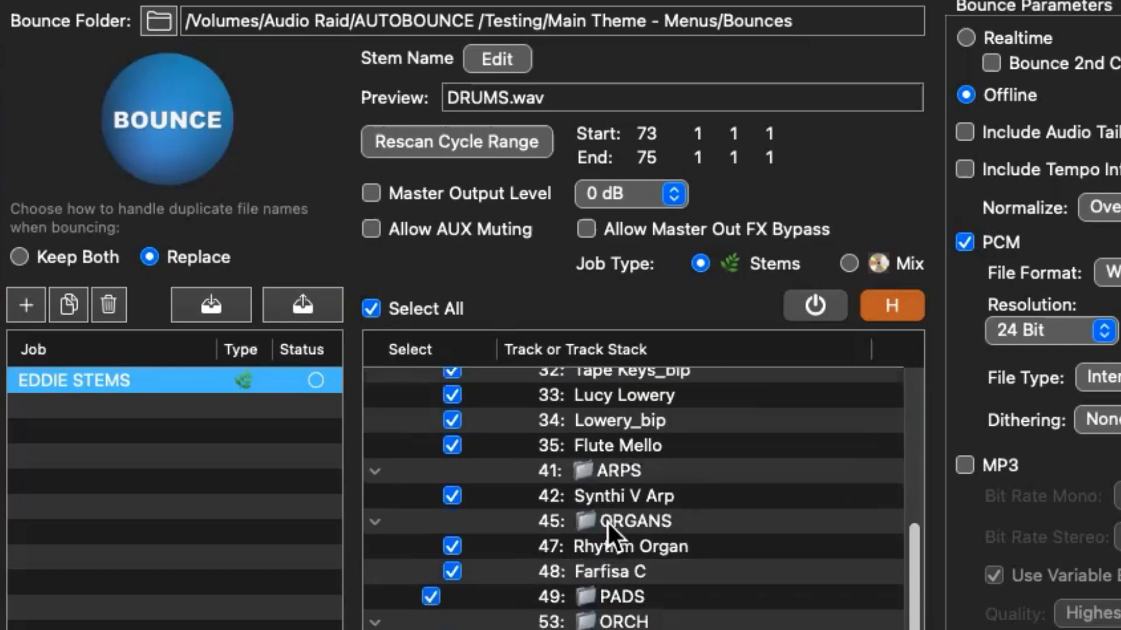
scroll(607, 520, down, 2)
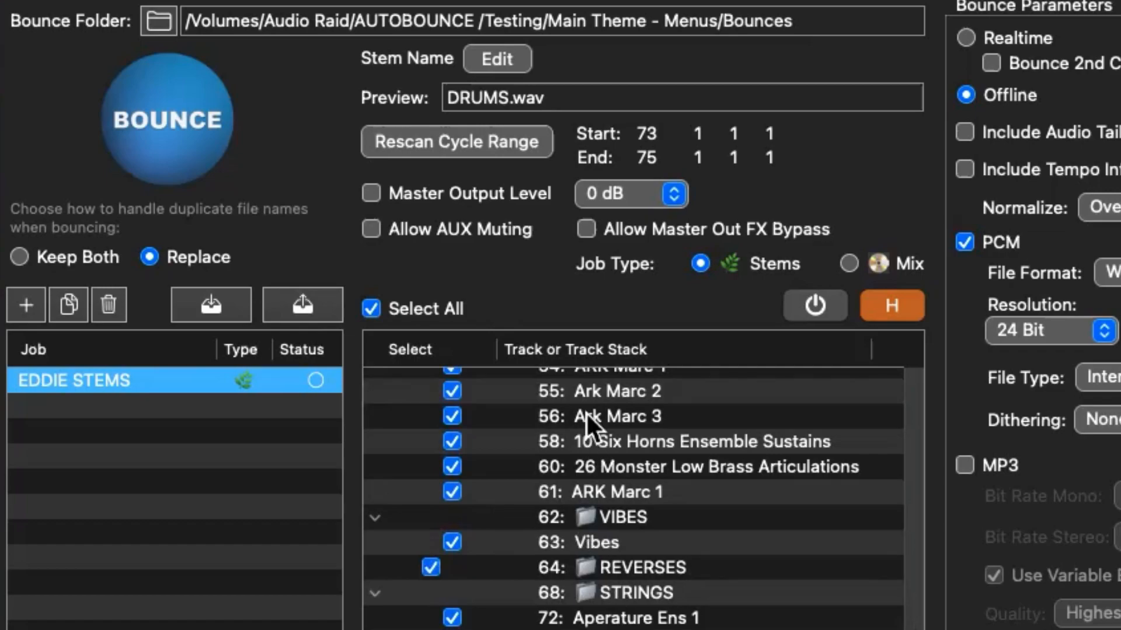
scroll(597, 554, up, 20)
scroll(597, 552, up, 4)
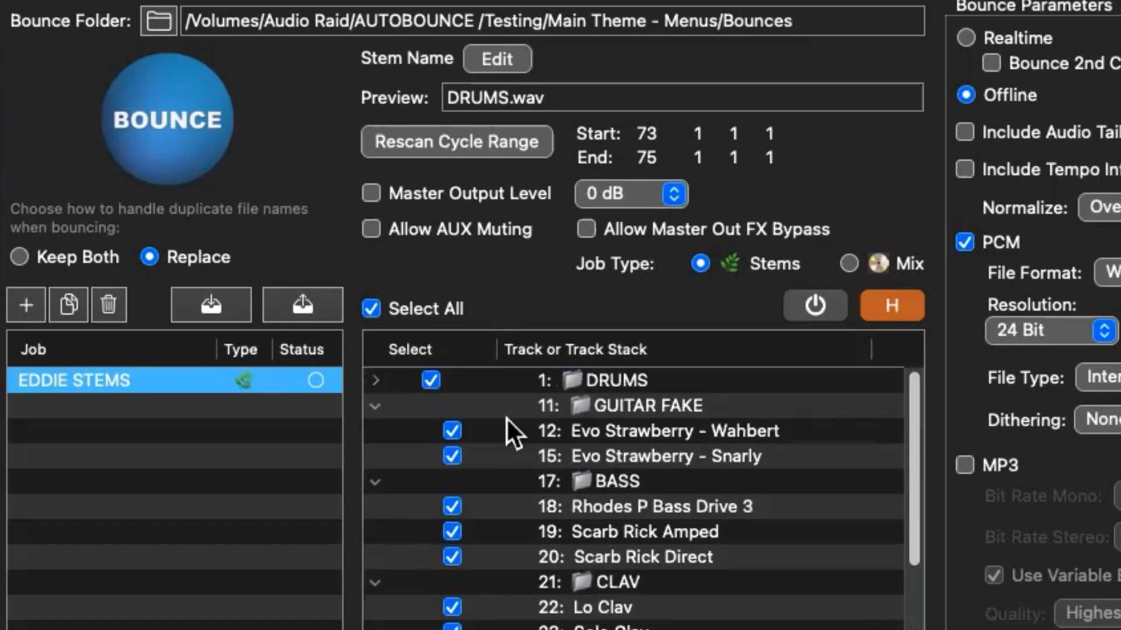
Step: Collapse all expanded track stacks from GUITAR FAKE down to TIK TOK so each one is selected as a single stem
click(374, 406)
click(374, 430)
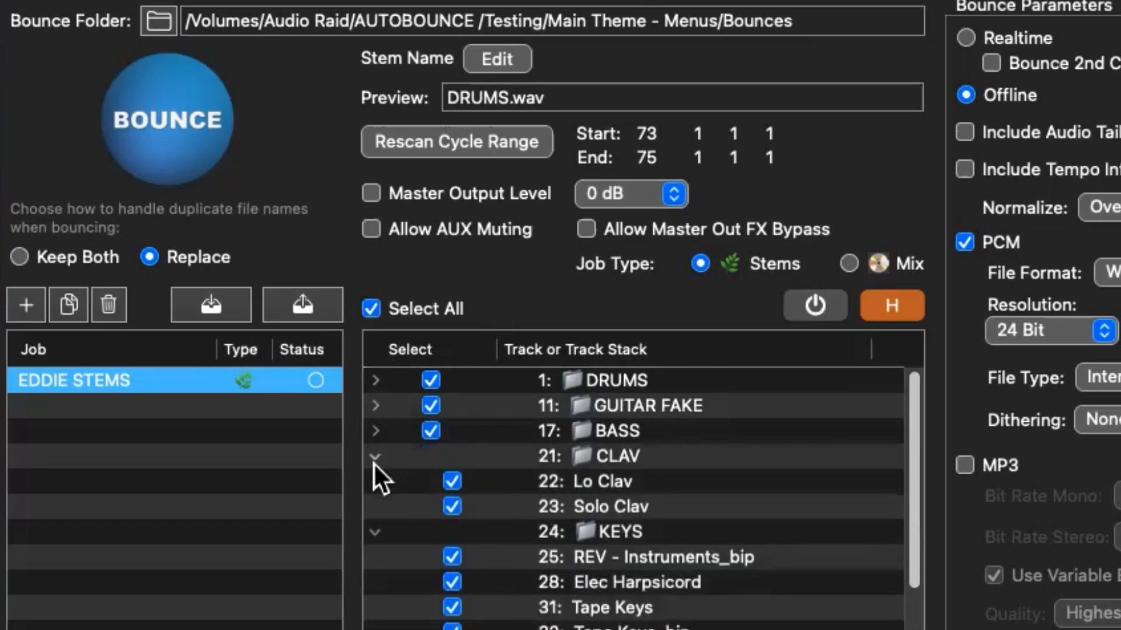
click(375, 458)
click(374, 486)
click(374, 507)
click(374, 532)
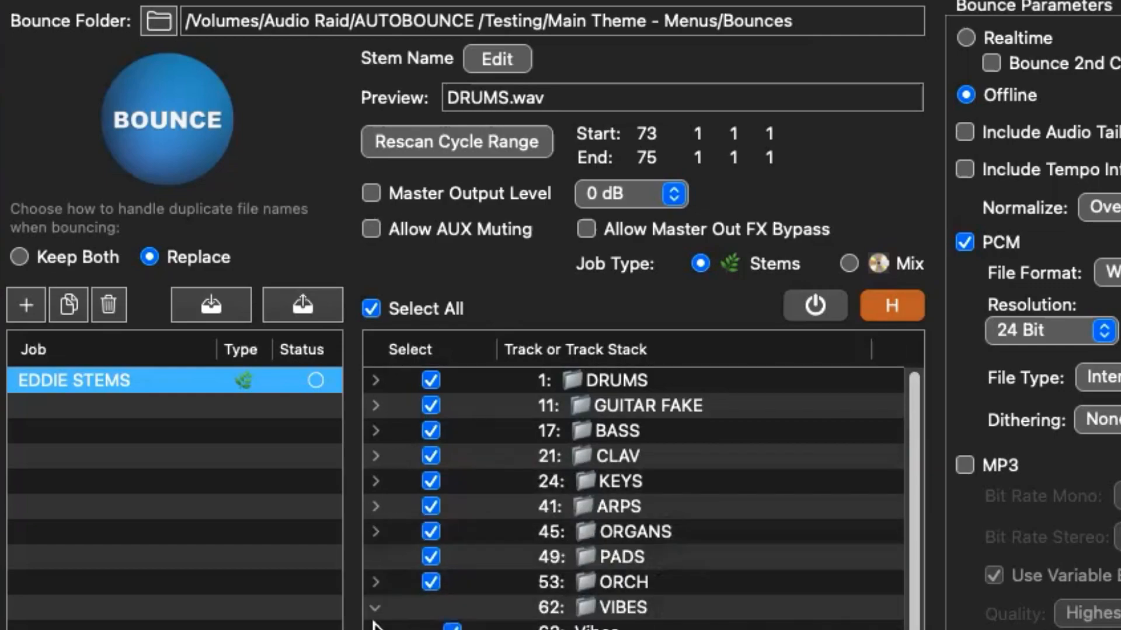
click(374, 607)
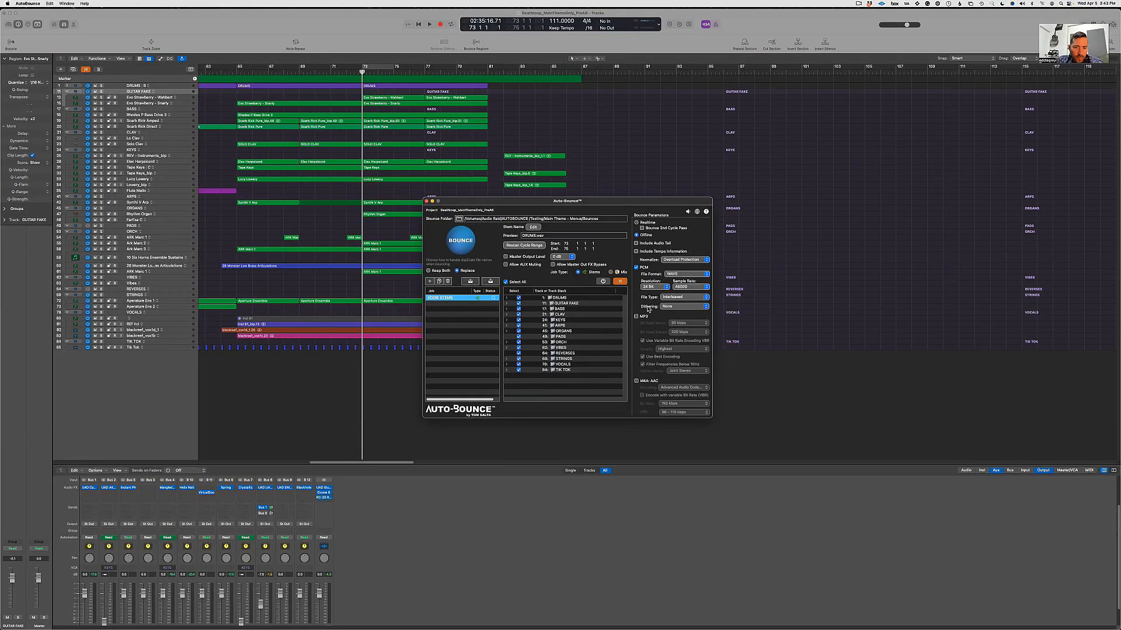
Step: Set the stem filename format to EDDIE SONG followed by the [Track Name] element, with underscore separators
click(532, 227)
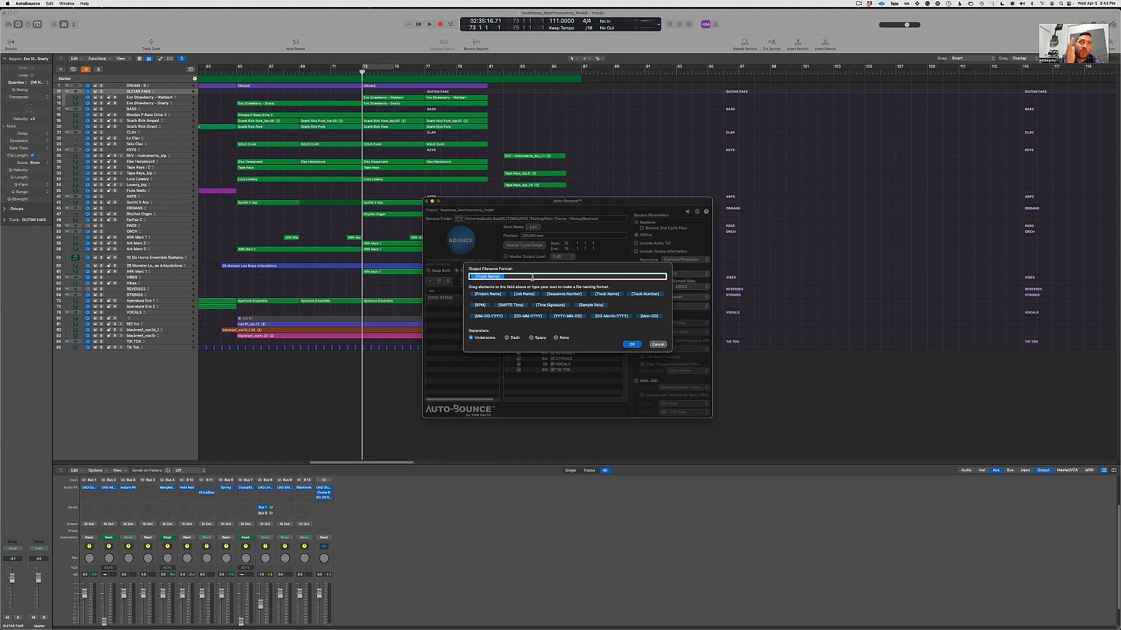
click(532, 277)
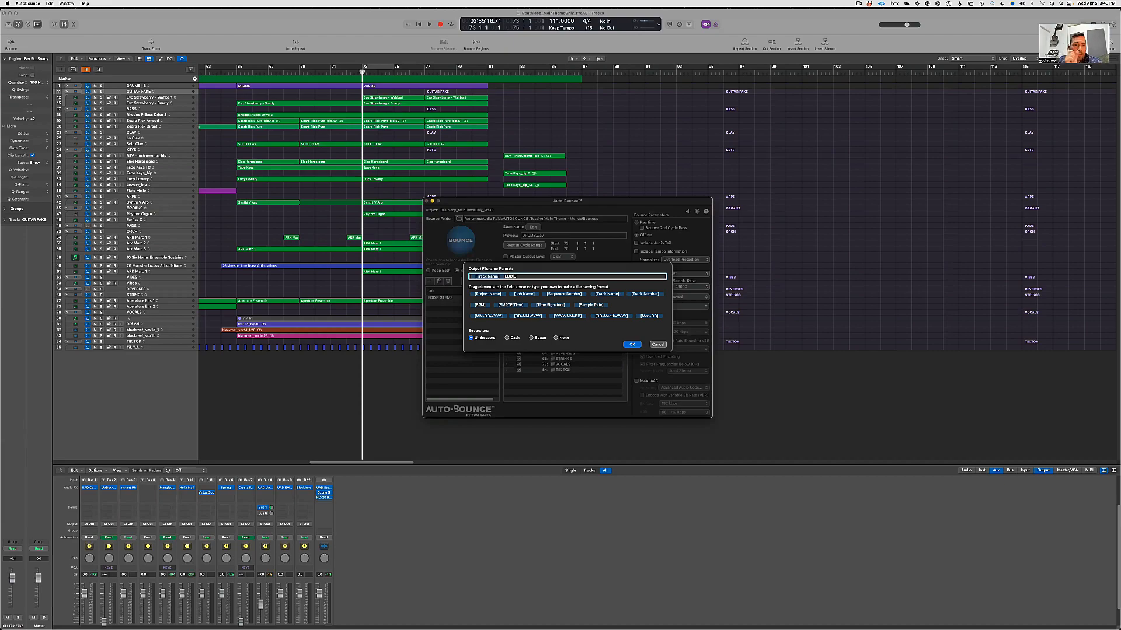
text(_EDDIE SONG)
drag(524, 278, 472, 277)
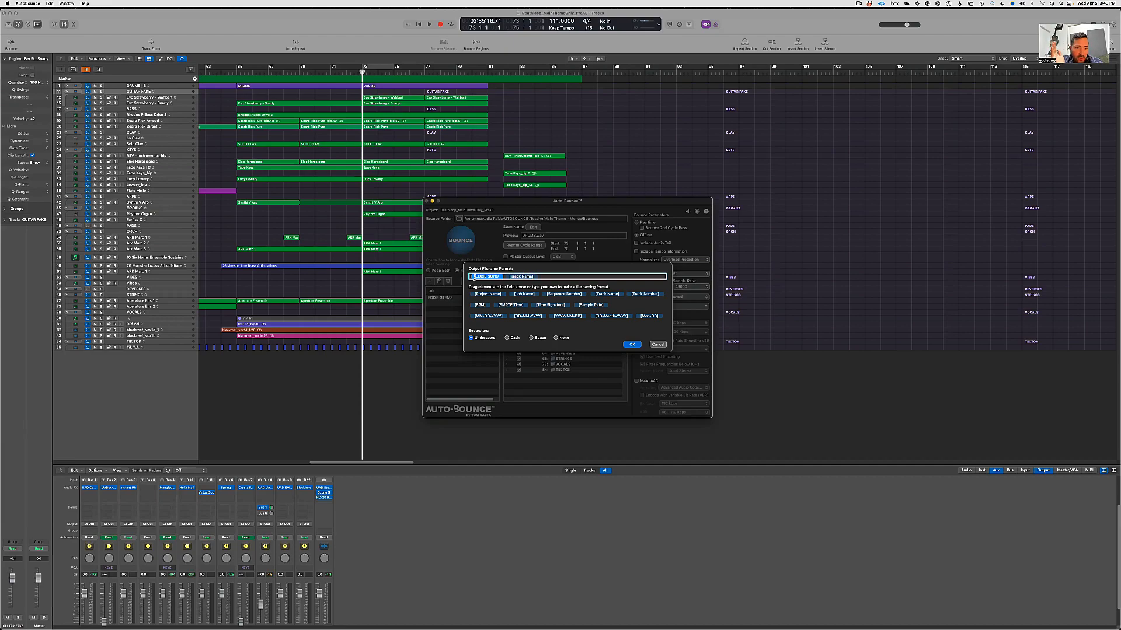
click(553, 277)
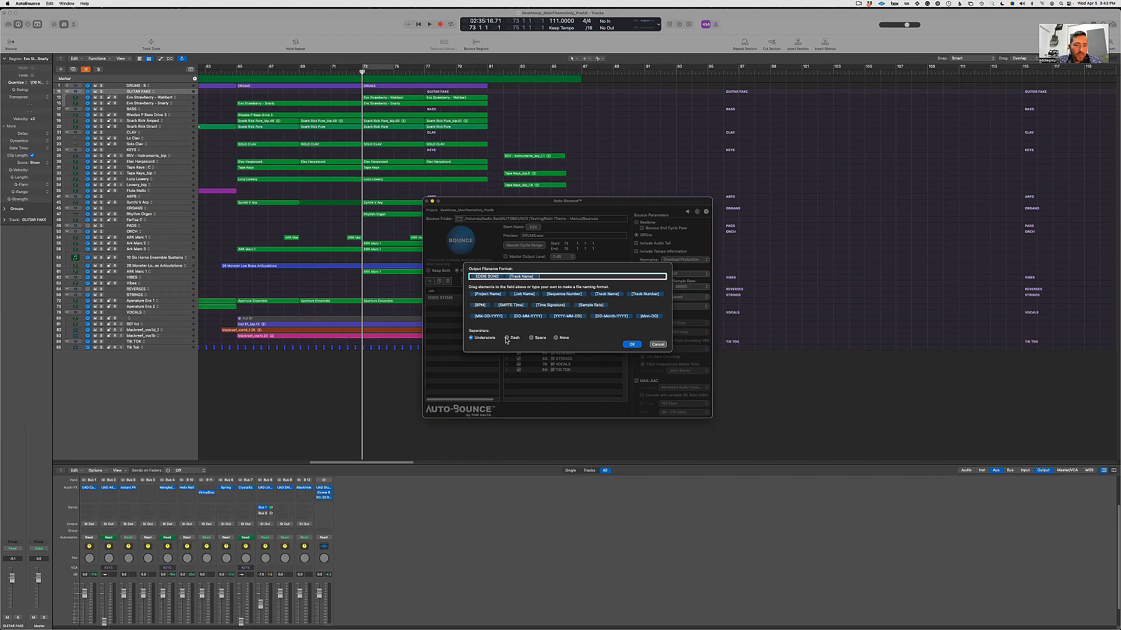
click(632, 345)
mouse_move(568, 294)
mouse_down()
mouse_move(512, 281)
mouse_move(566, 293)
mouse_up()
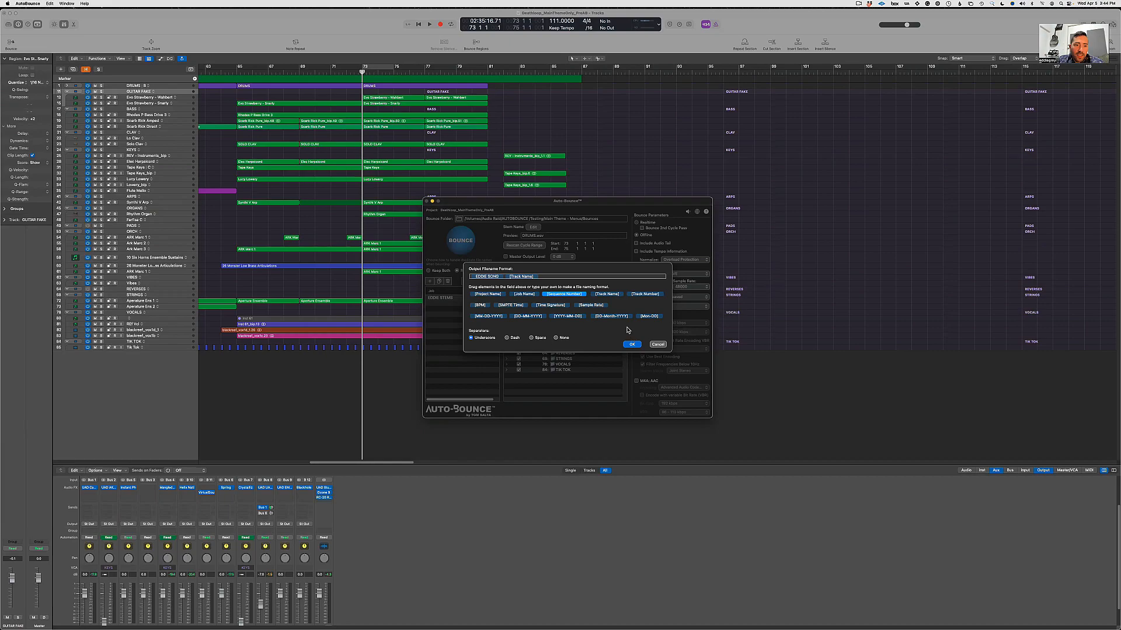
click(633, 345)
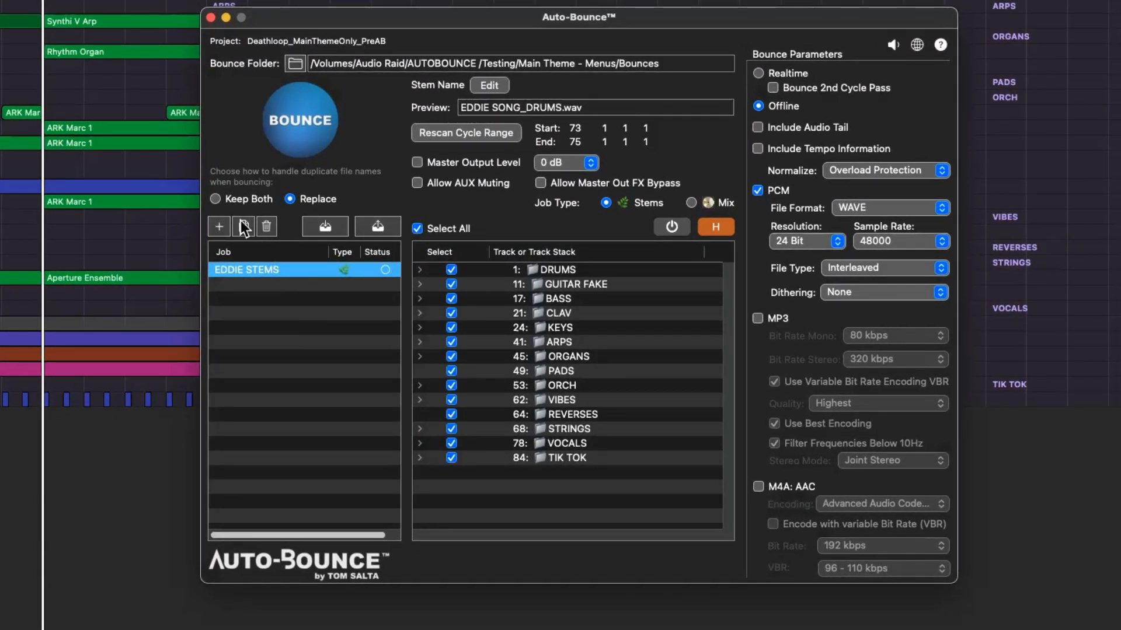
Step: Duplicate the EDDIE STEMS job and rename the copy as EDDIE Mst Final
click(243, 227)
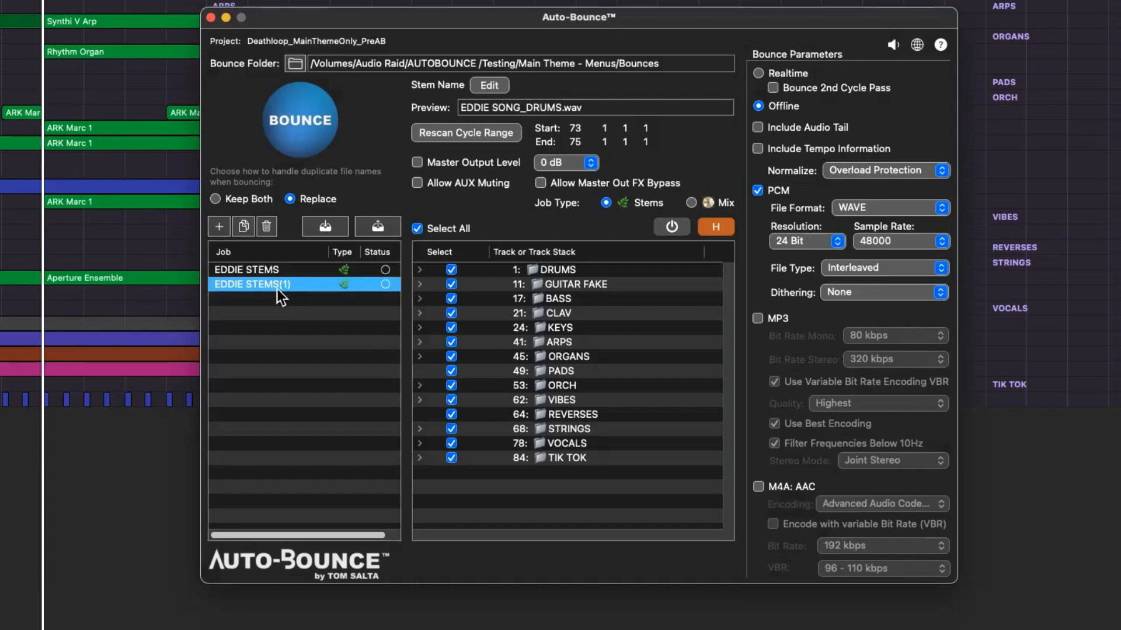
double_click(271, 286)
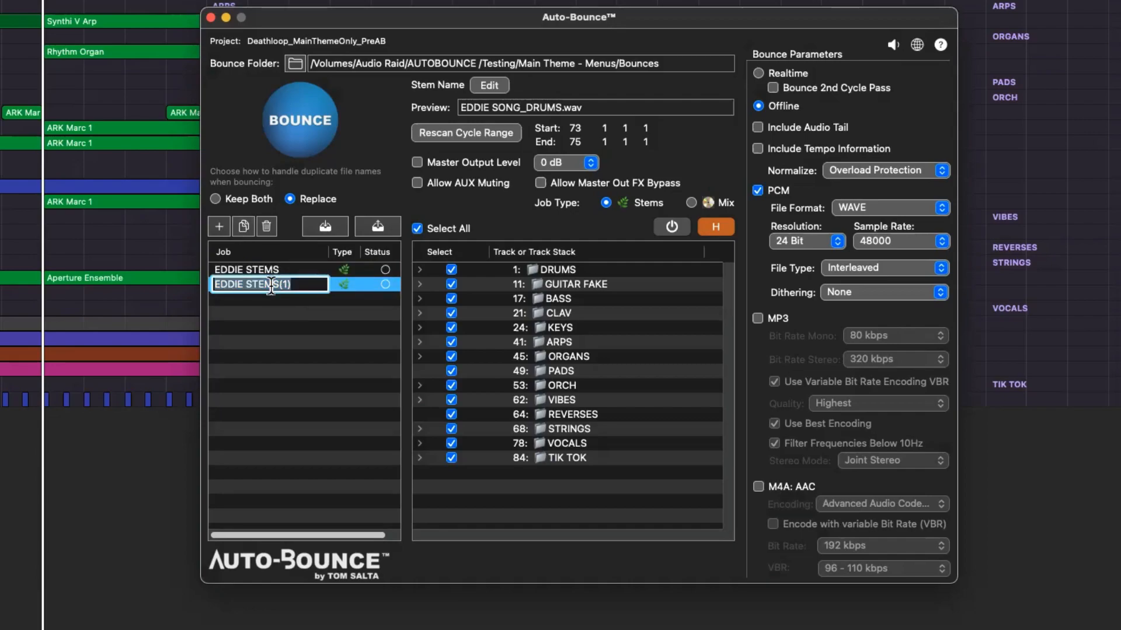
text(EDDIE Mst Final)
key(Return)
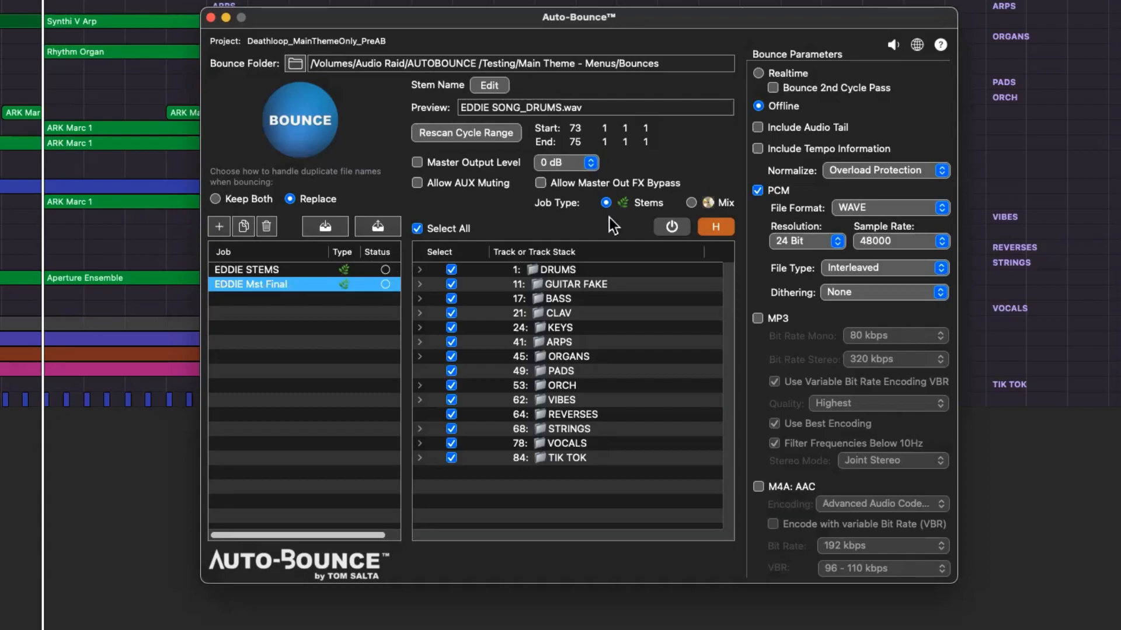
Step: Set the duplicated job's type to Mix and limit its track selection to the DRUMS and BASS stacks
click(690, 203)
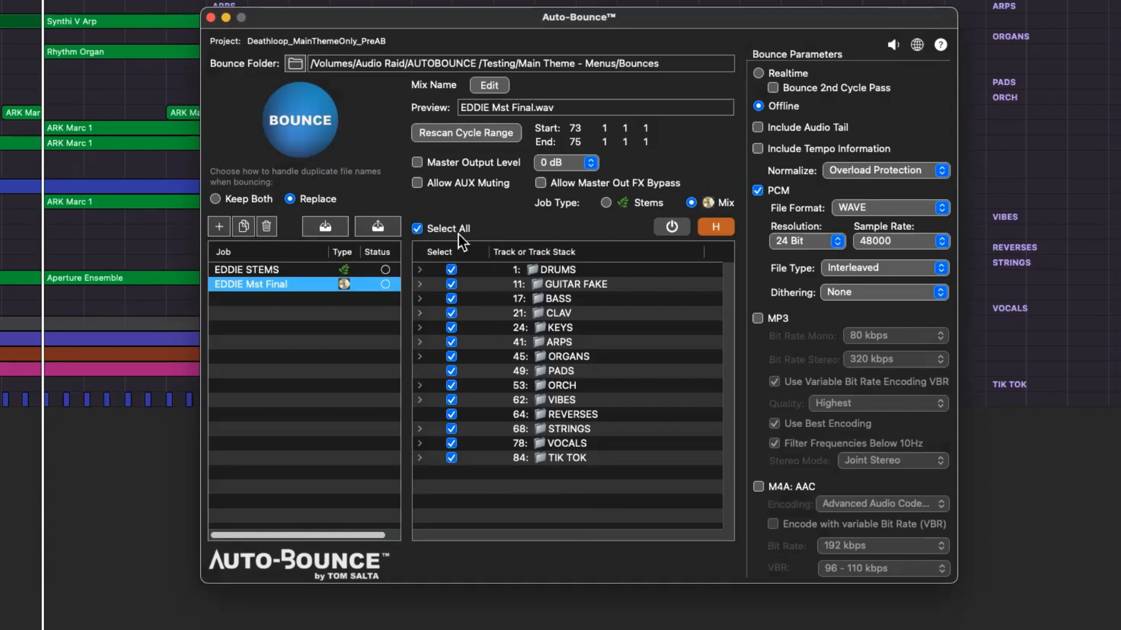
click(422, 229)
click(451, 269)
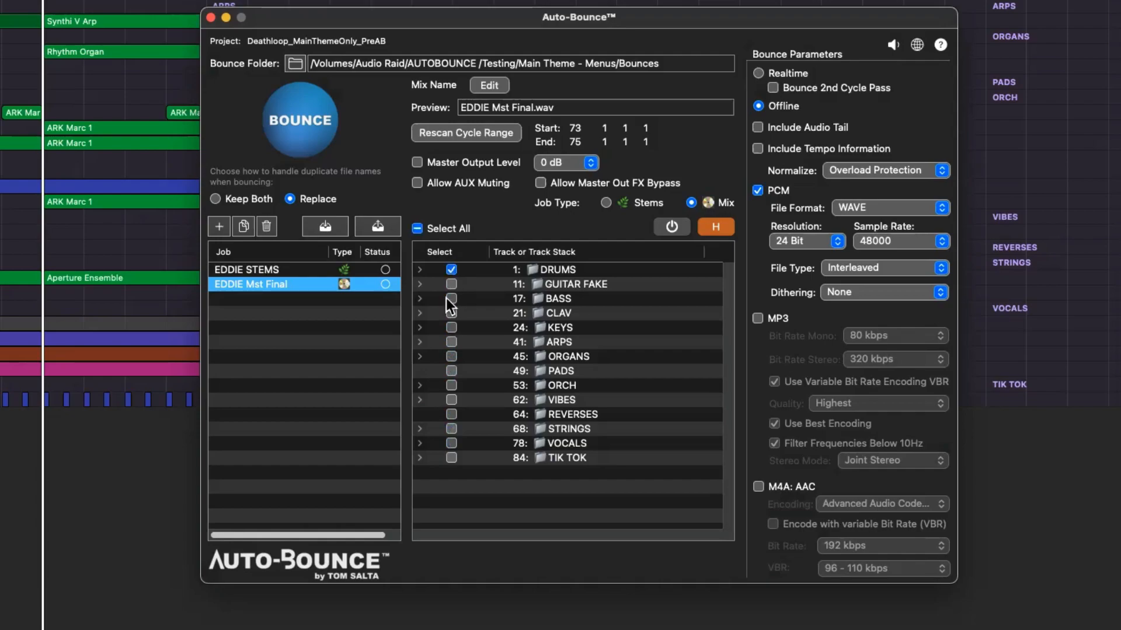
Step: Rename the EDDIE Mst Final job as EDDIE Drm Bass
double_click(251, 285)
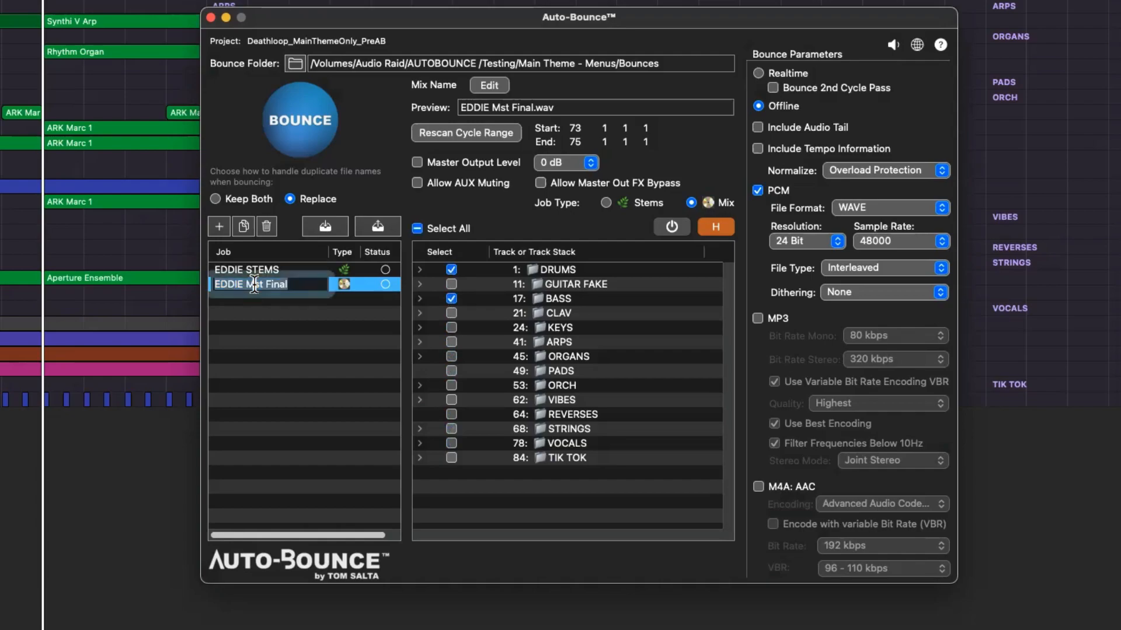
drag(233, 285, 249, 284)
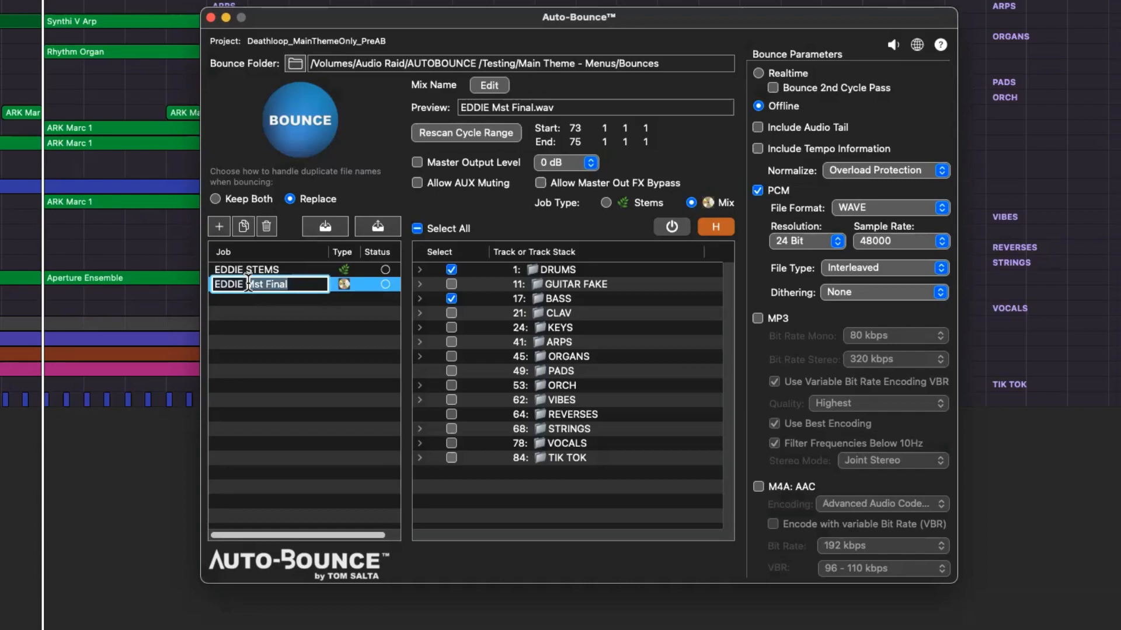
text(Drm Bass)
key(Return)
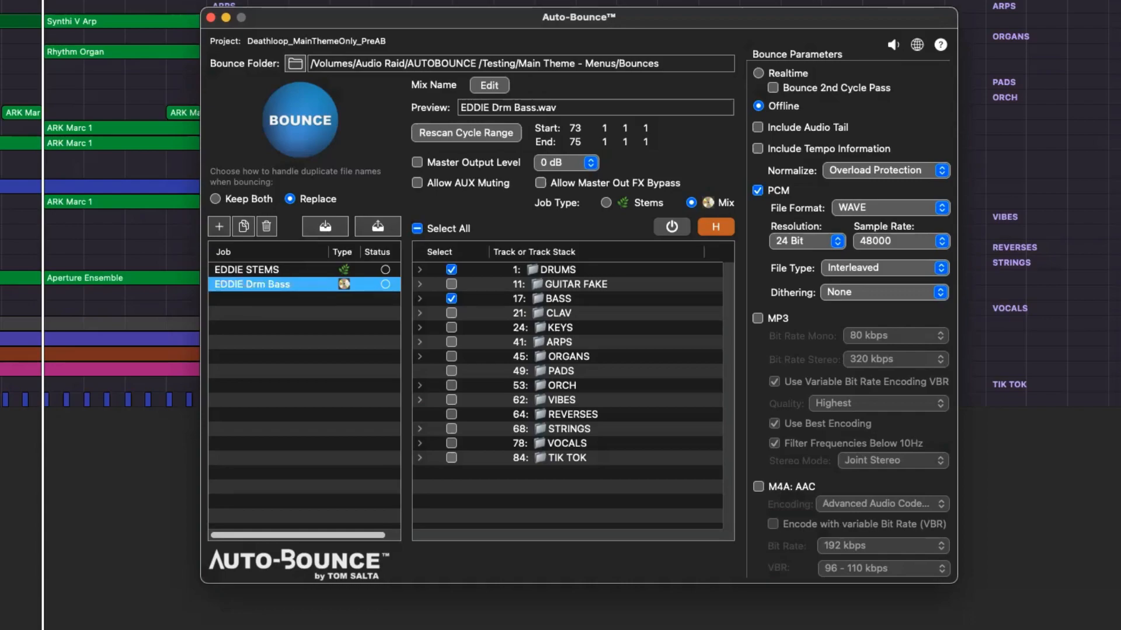
Step: Duplicate the EDDIE Drm Bass job and name the copy EDDIE GUITAR VOCAL
click(242, 227)
text(GUITAR VOCAL)
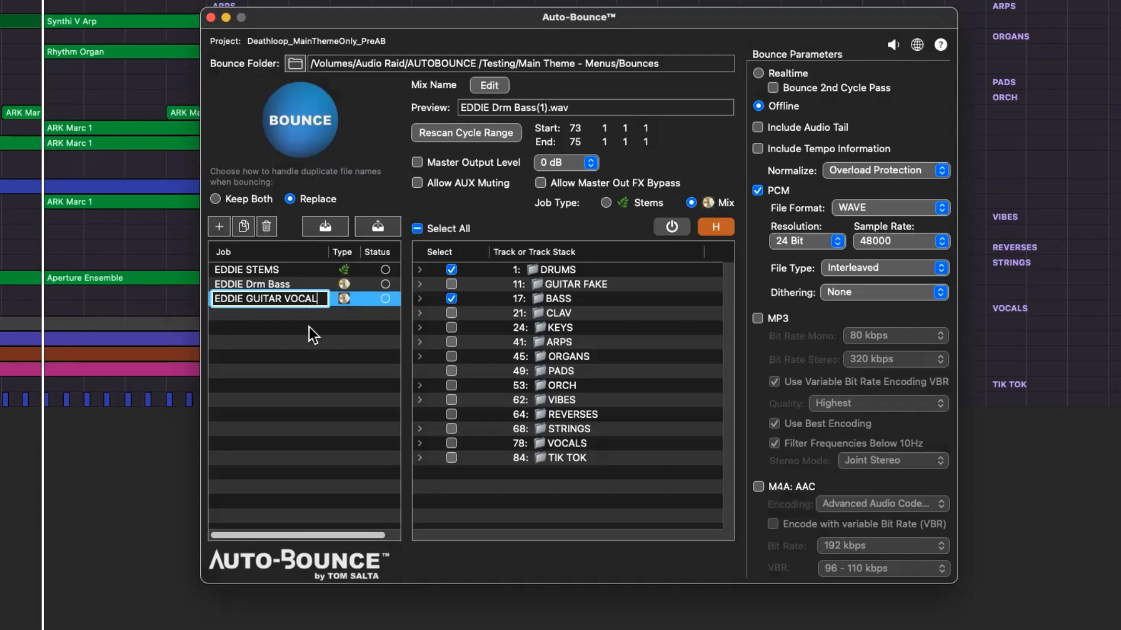
key(Return)
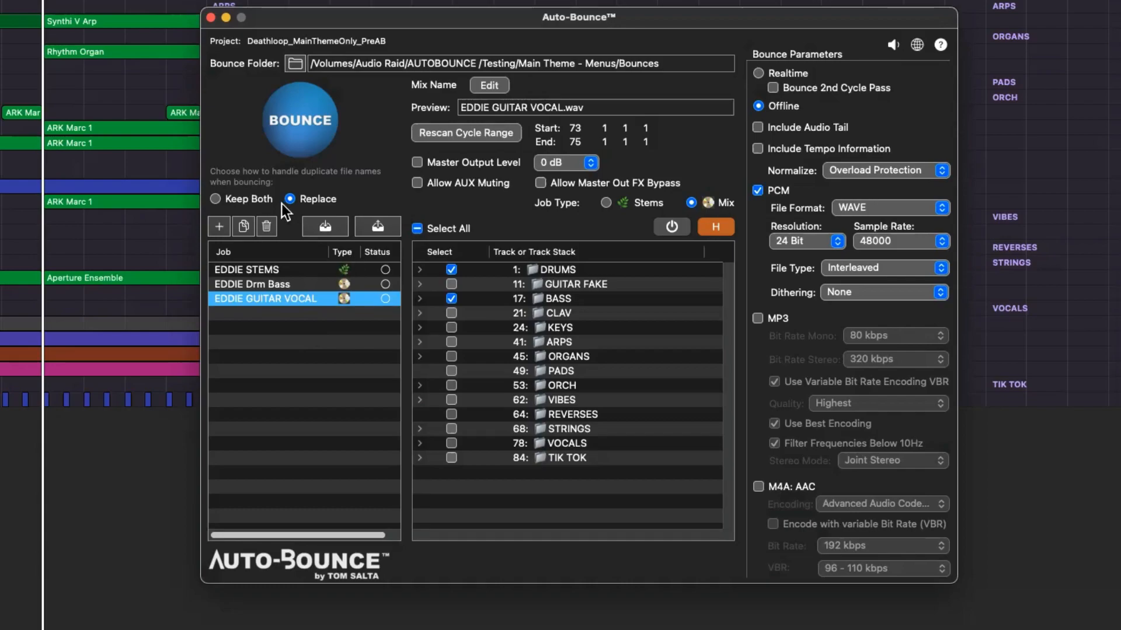
Step: Duplicate the EDDIE GUITAR VOCAL job and name the copy EDDIE GTR VOCAL DRY
click(243, 225)
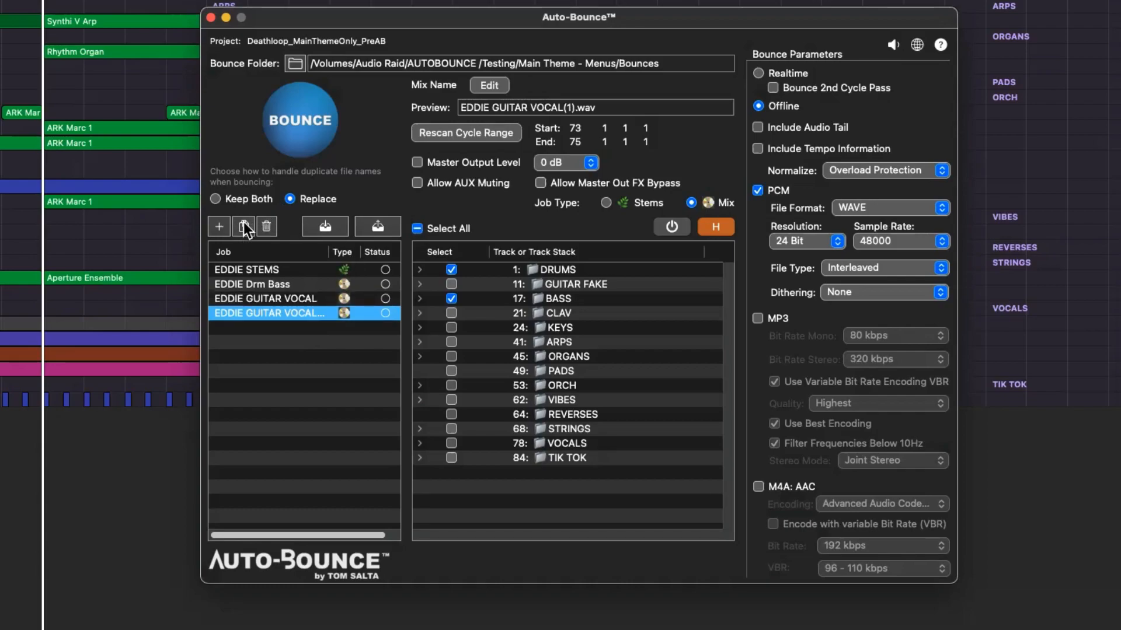
double_click(279, 314)
key(BackSpace)
key(BackSpace)
key(BackSpace)
key(BackSpace)
key(BackSpace)
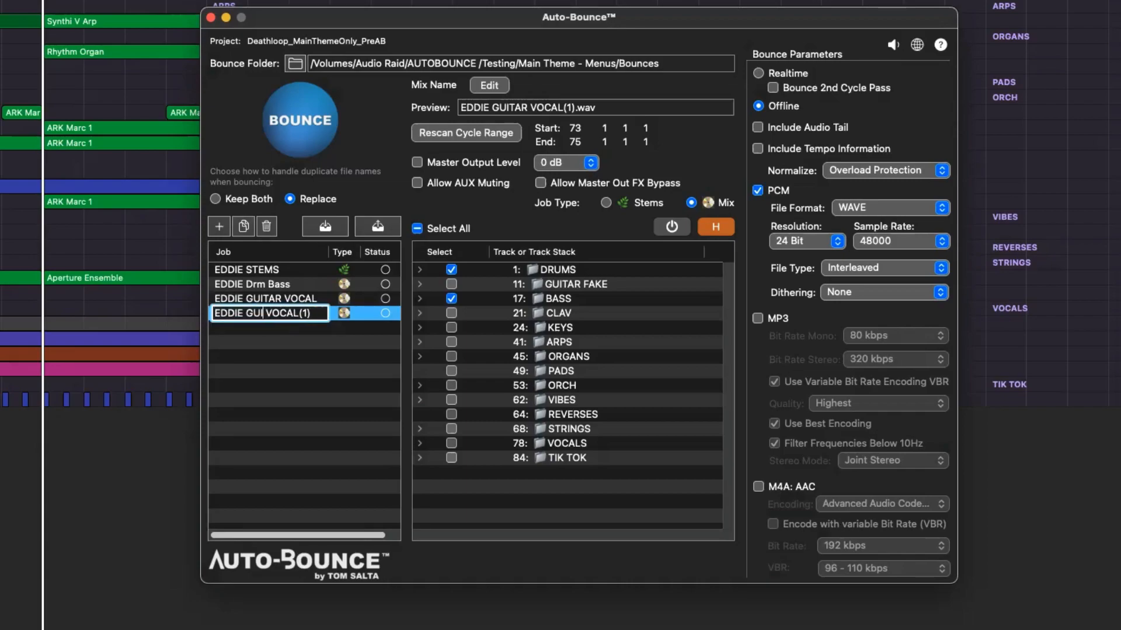
text(TR)
click(321, 315)
key(BackSpace)
key(BackSpace)
key(BackSpace)
text(DRY)
key(Return)
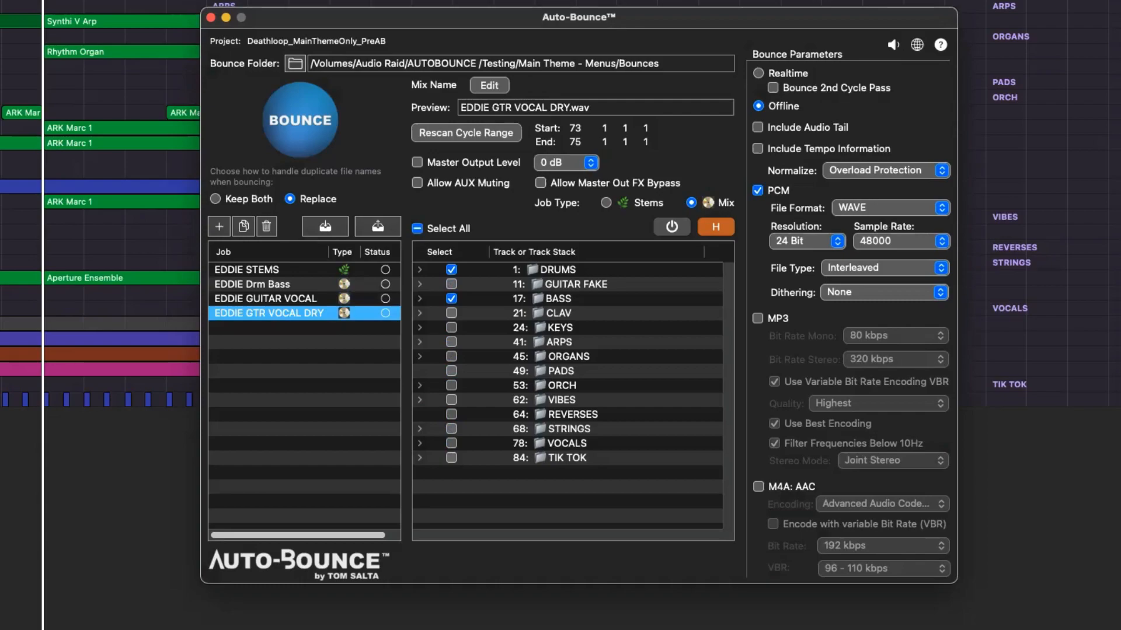
Step: Allow AUX muting for the EDDIE GTR VOCAL DRY job and mute Capitol, BX20, Galaxy Spring, Mangle, Cryst Rev, 2.7 and Blackhole
click(417, 183)
scroll(591, 429, down, 5)
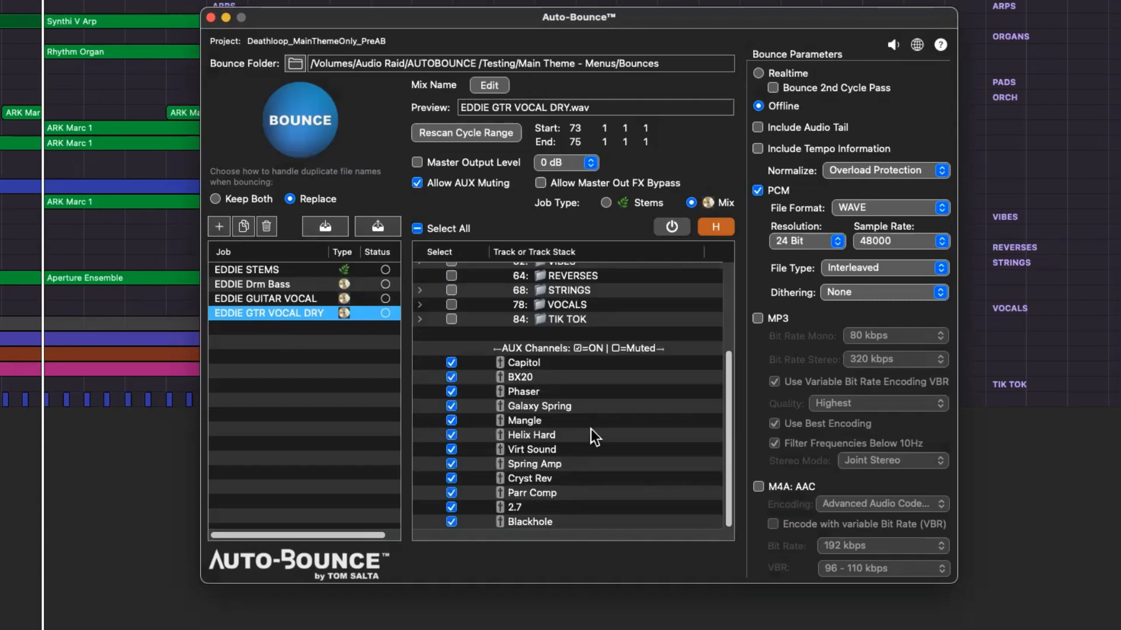
click(451, 363)
click(451, 378)
click(451, 406)
click(451, 421)
click(452, 522)
click(451, 507)
click(451, 479)
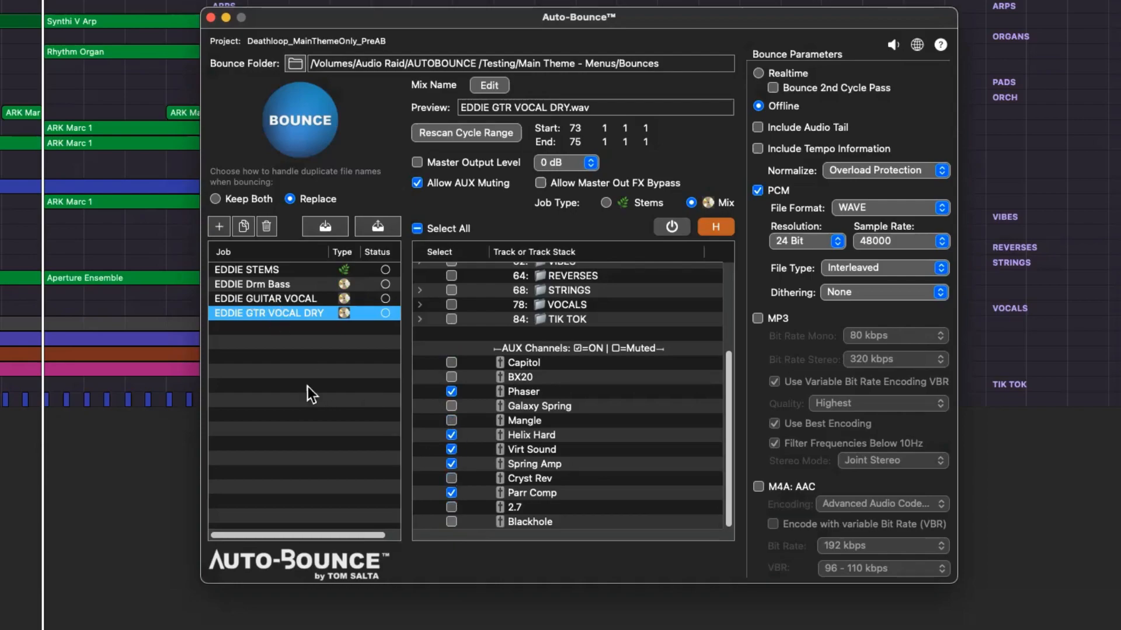
click(309, 299)
click(309, 313)
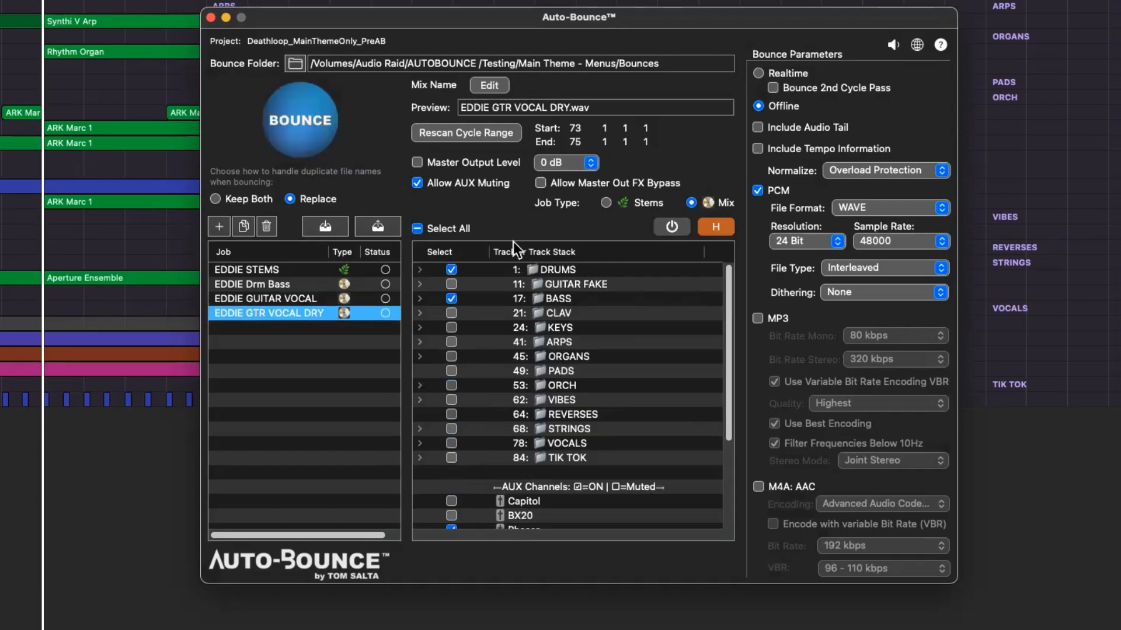
scroll(583, 325, down, 5)
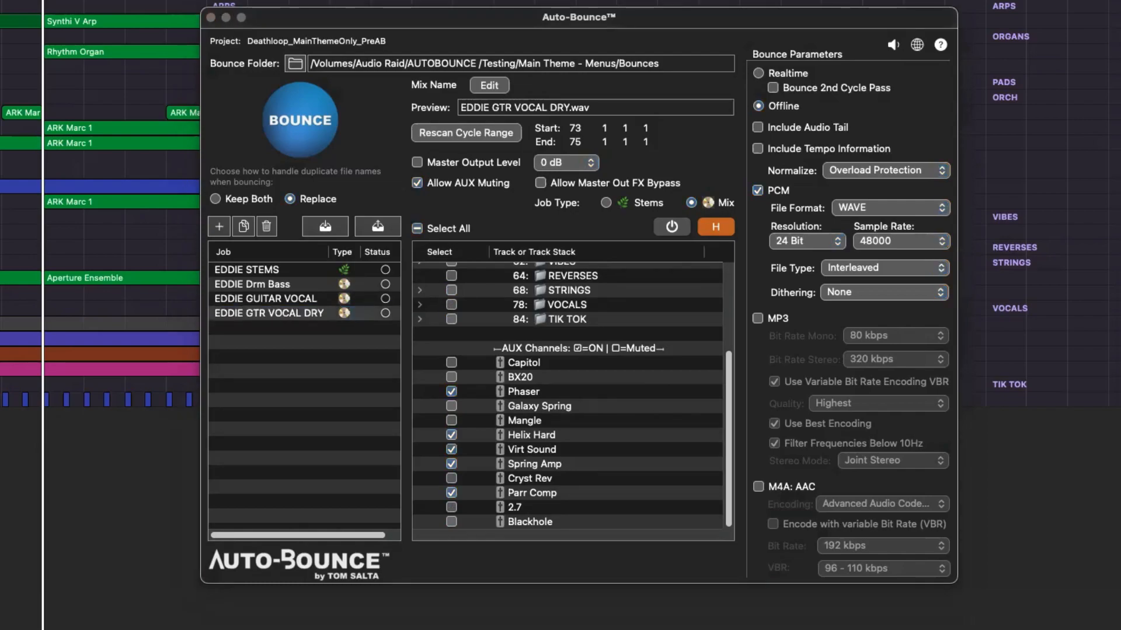
Step: Duplicate the EDDIE GTR VOCAL DRY job and name the copy EDDIE Full UnMst
click(309, 333)
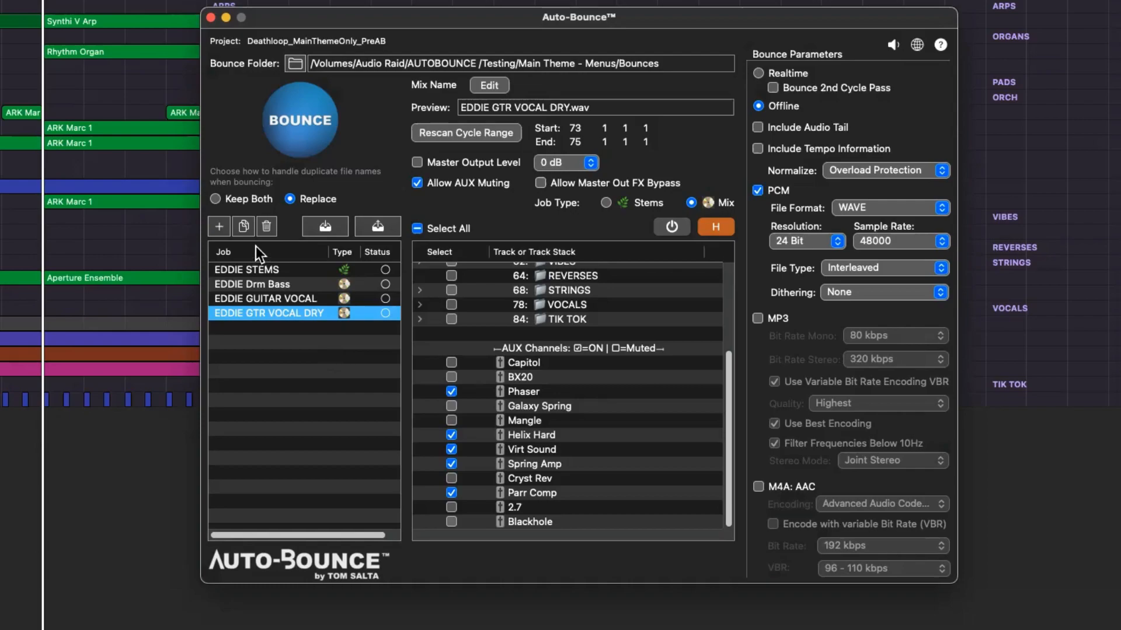
click(245, 226)
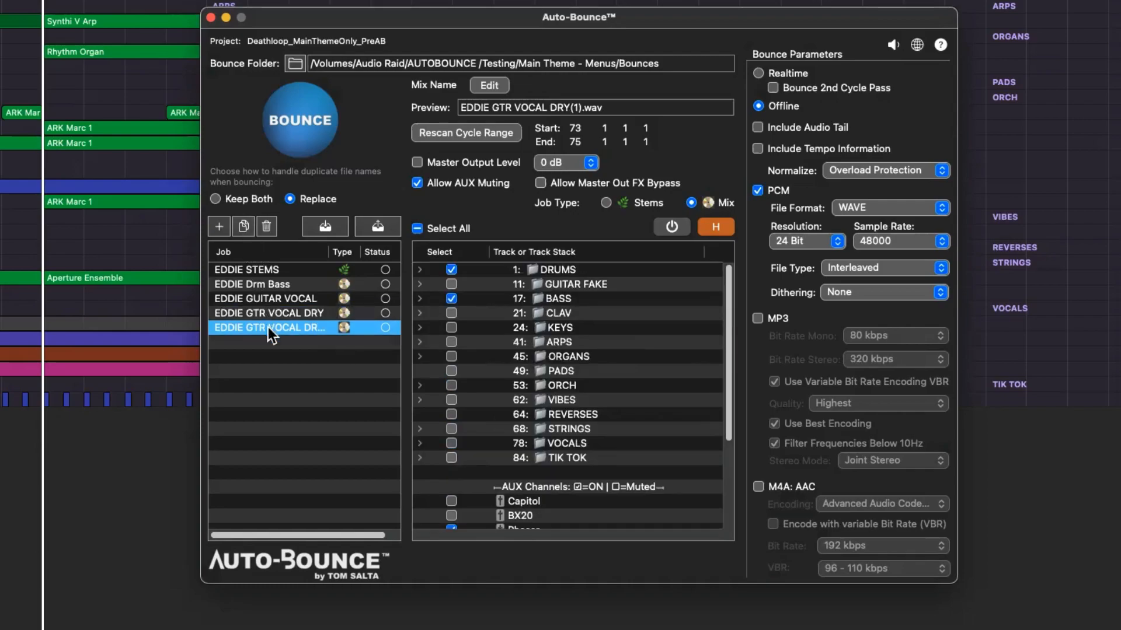
double_click(268, 327)
text(ED)
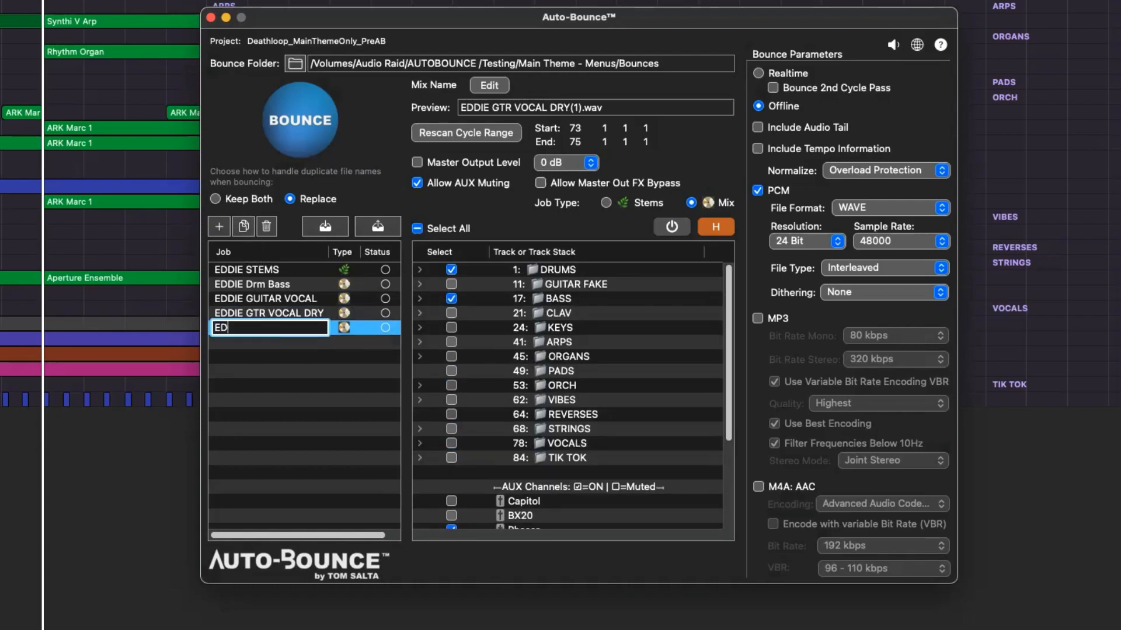
text(DIE Full UnMst)
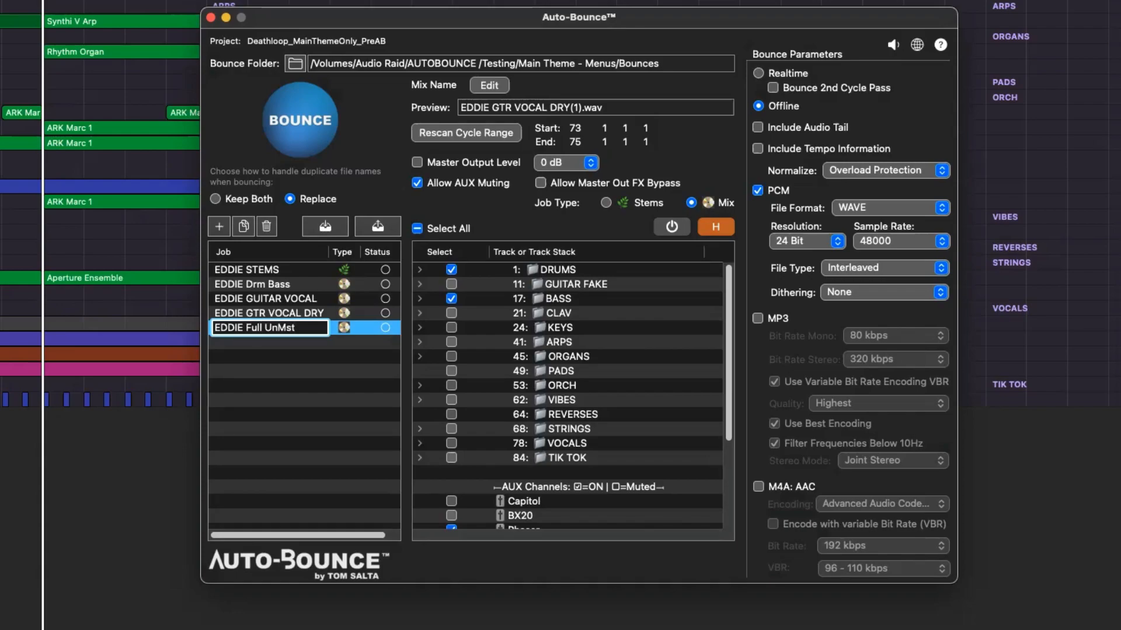
key(Return)
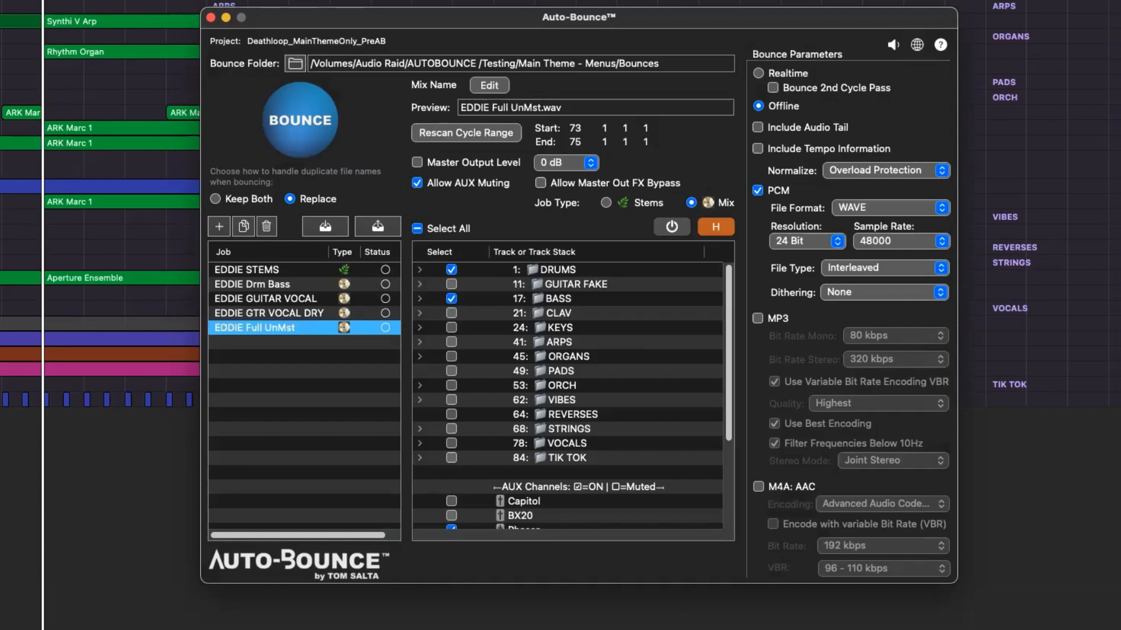
Step: For EDDIE Full UnMst, turn off AUX muting, allow Master Out FX bypass, and bypass Ozone 9 and RC-20 Retr, keeping UAD Studer active
click(417, 184)
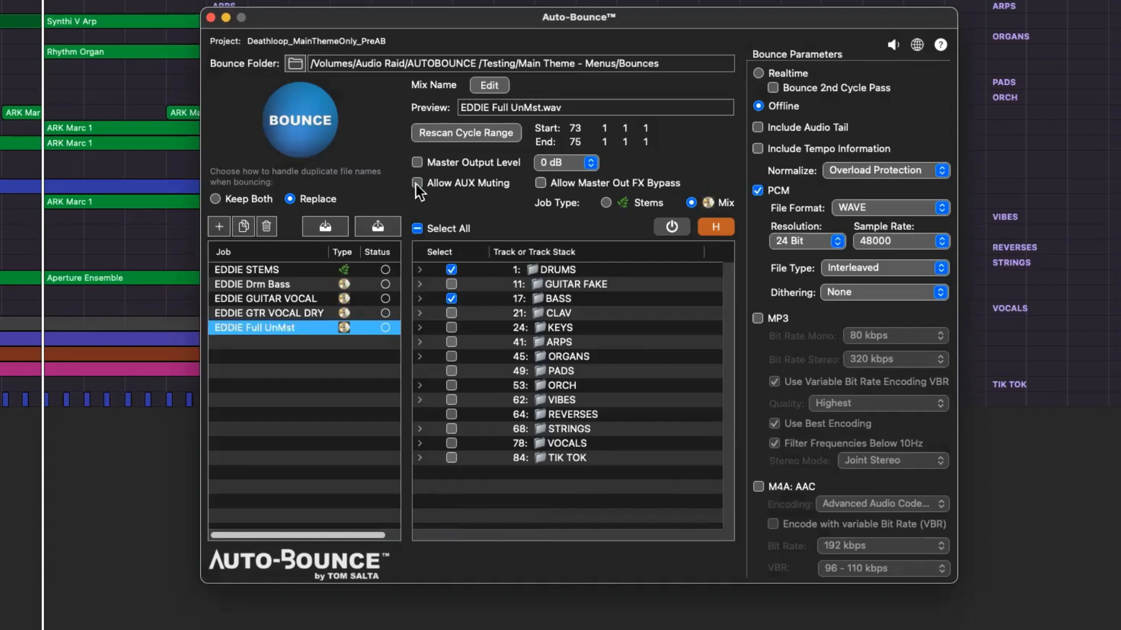
click(540, 182)
scroll(566, 329, down, 1)
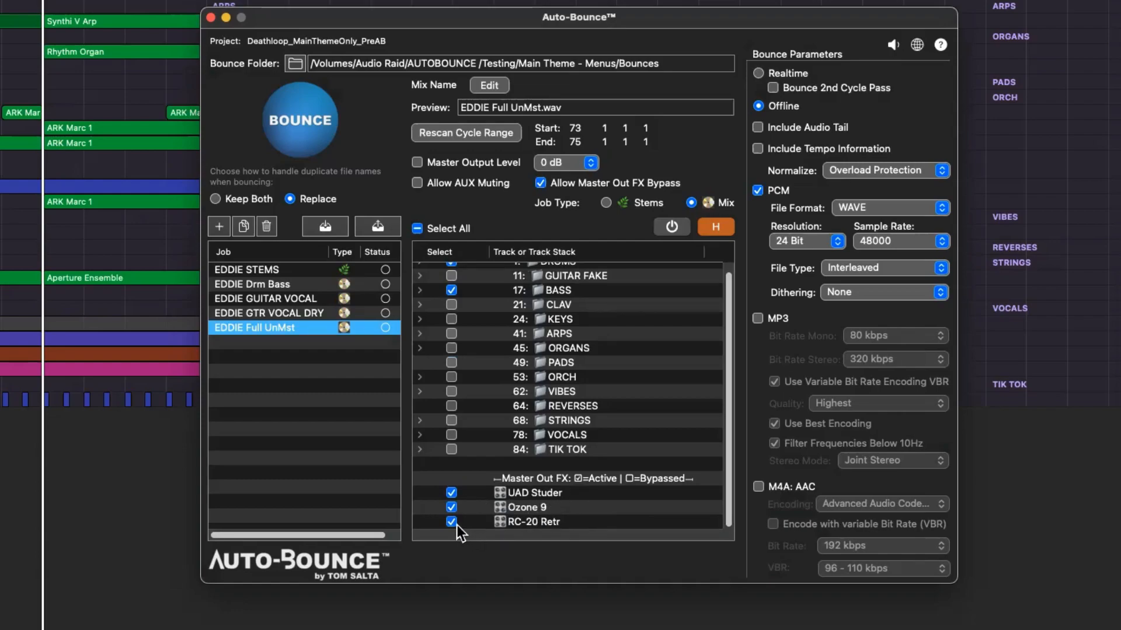
click(452, 494)
click(451, 507)
click(451, 522)
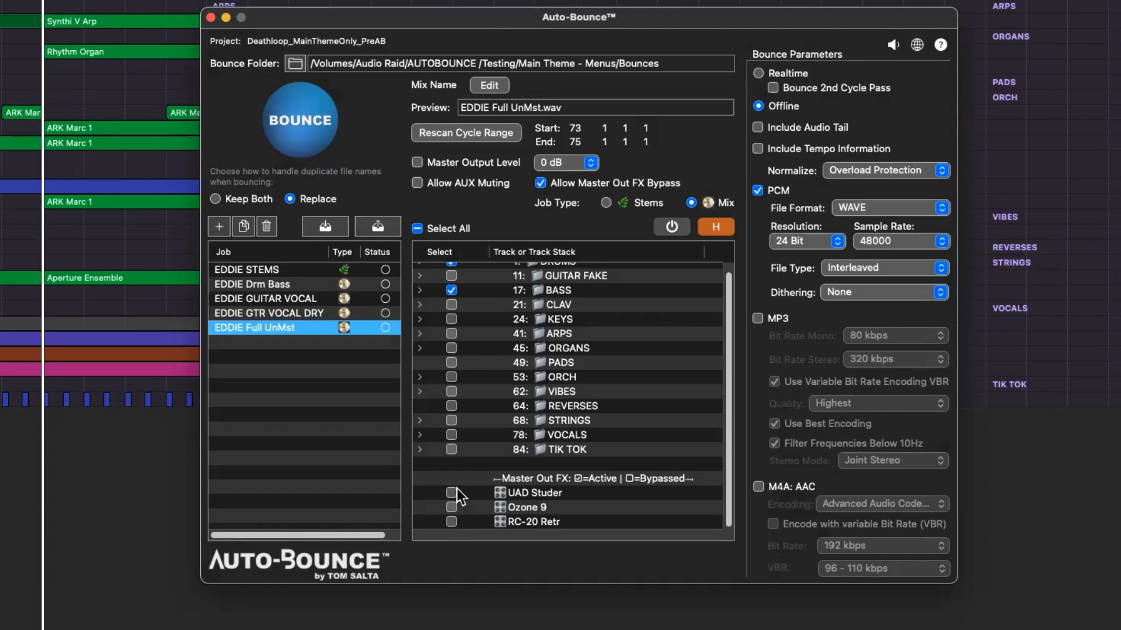
click(451, 493)
Step: Limit the EDDIE STEMS job's track selection to the BASS, KEYS, VIBES and VOCALS stacks
click(285, 272)
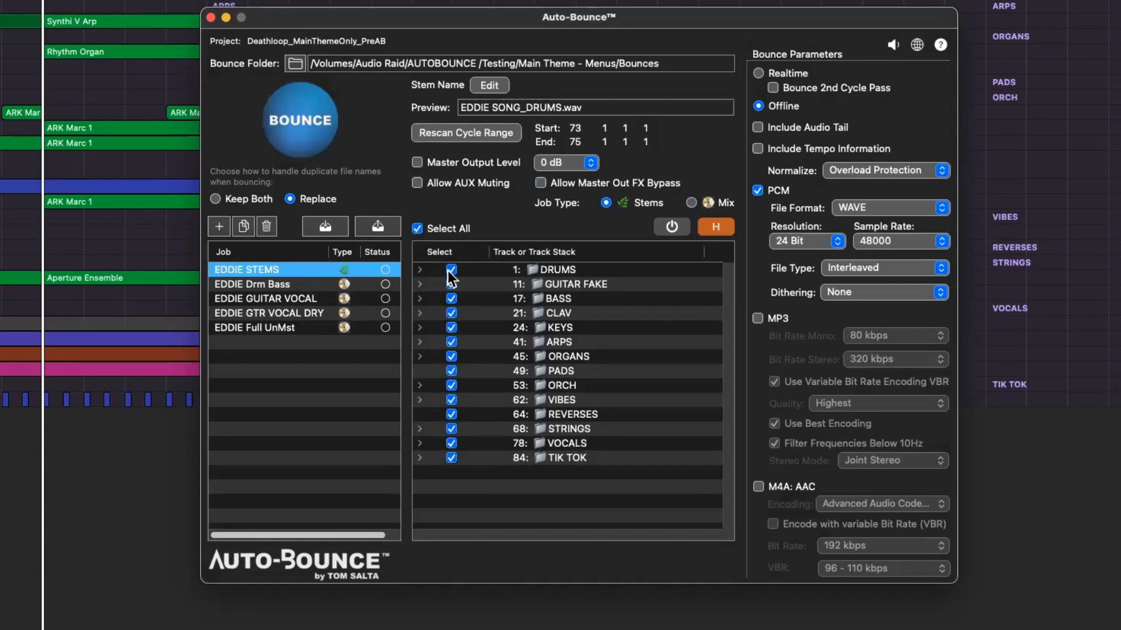
click(418, 229)
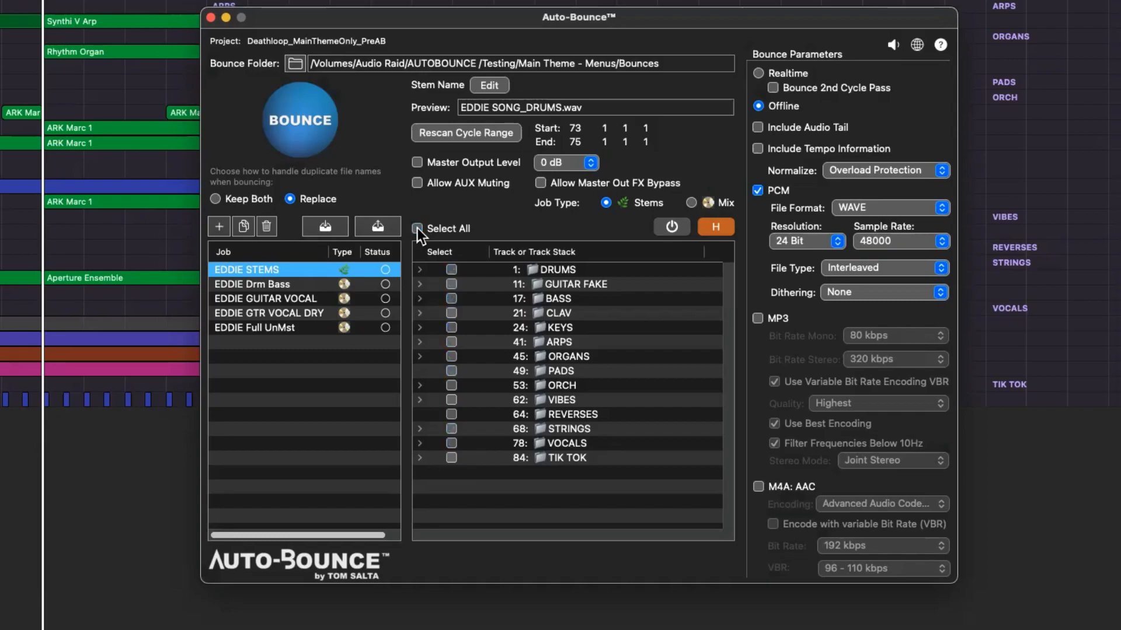
click(452, 401)
click(451, 443)
click(451, 299)
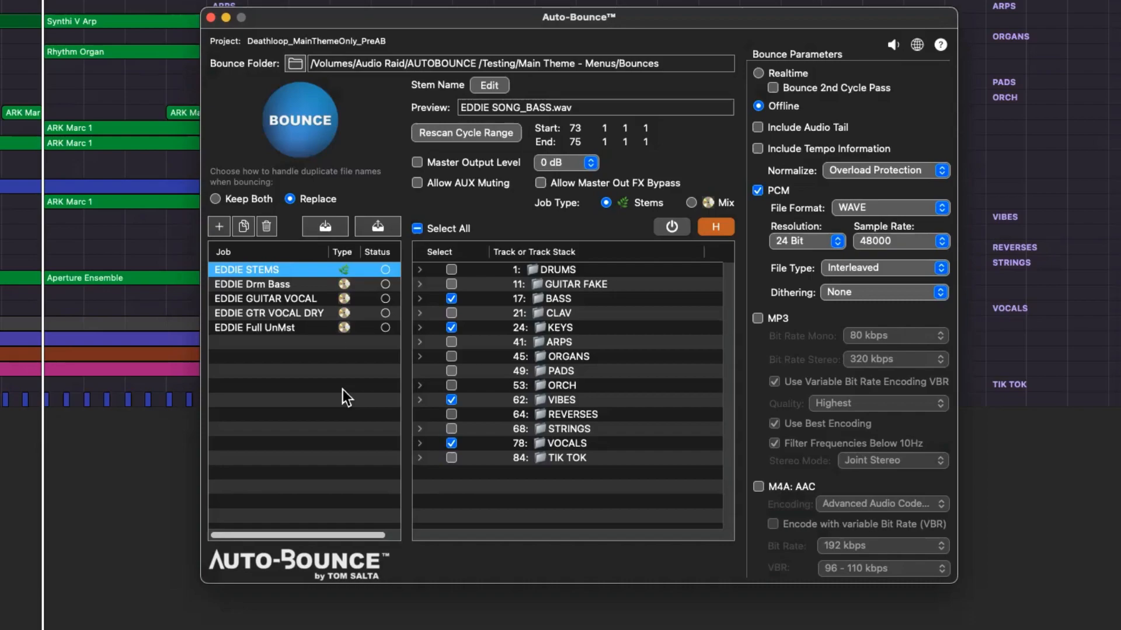
Step: Save the job list as Eddie AB Jobs.autobounce in the Main Theme - Menus folder
click(325, 226)
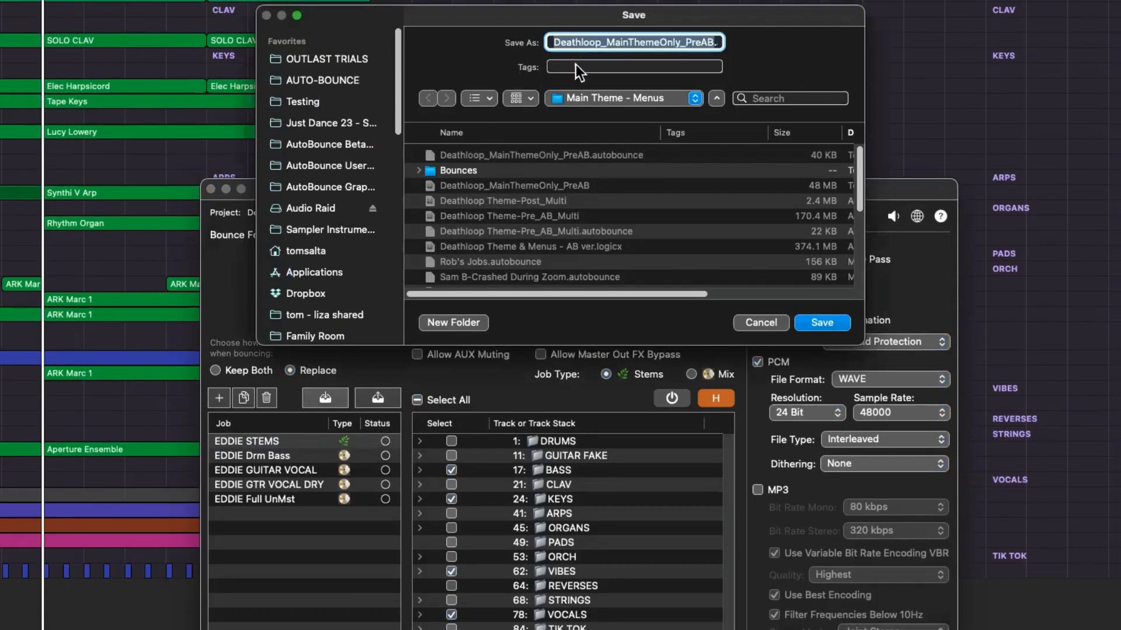
text(Eddie )
text(AB Jobs.autobounce)
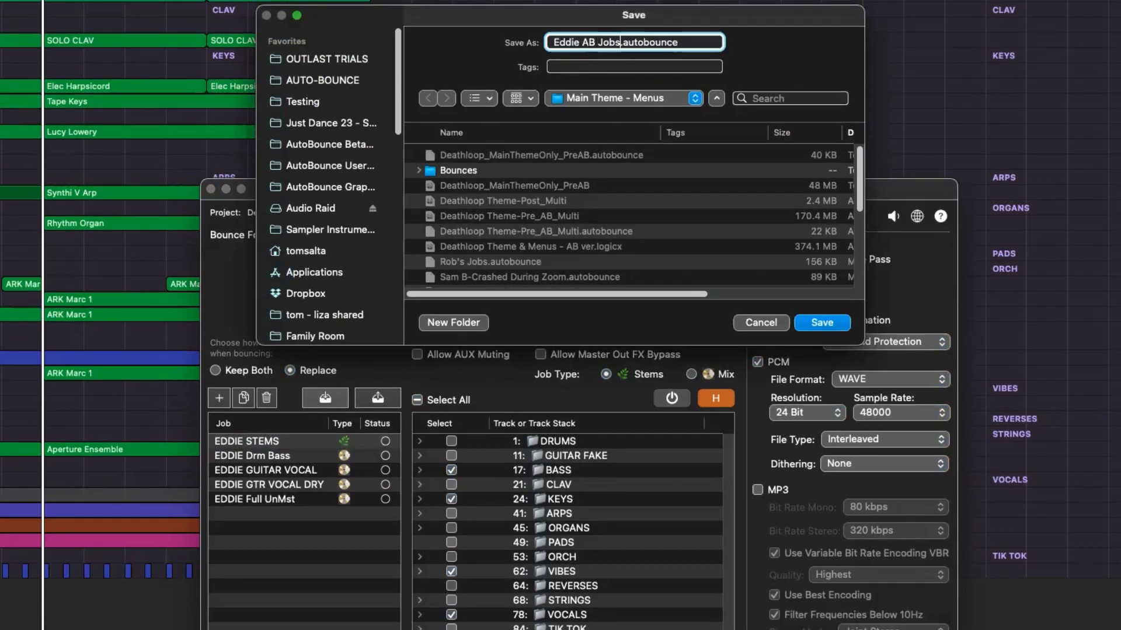
key(Return)
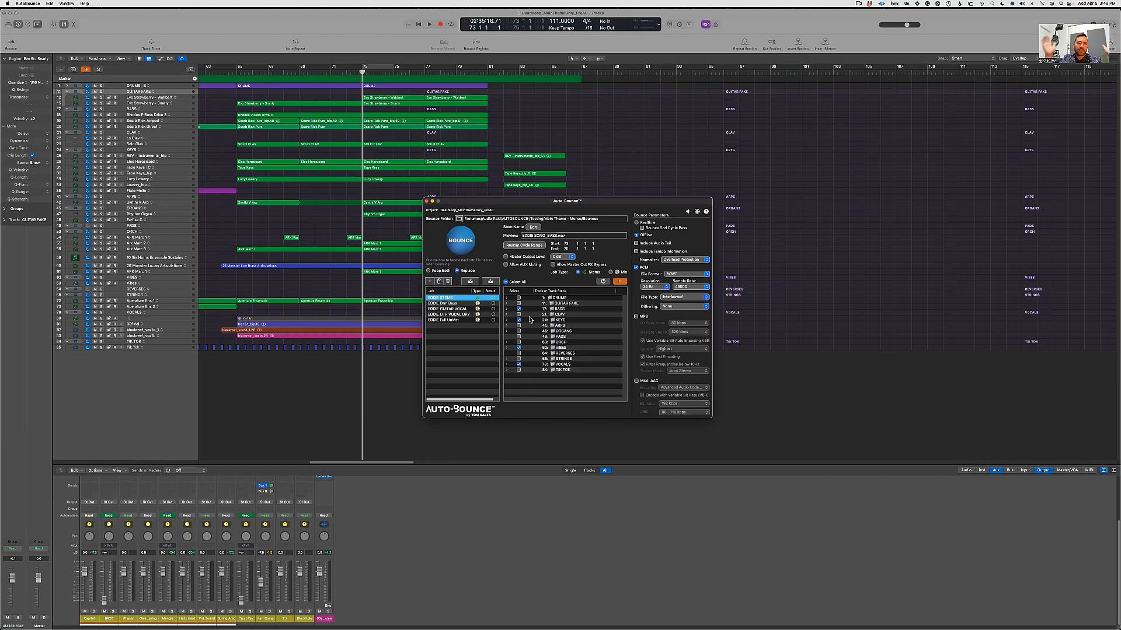
Step: Examine the settings of the mix jobs, the output filename format and the output levels in the project's mixer
click(455, 304)
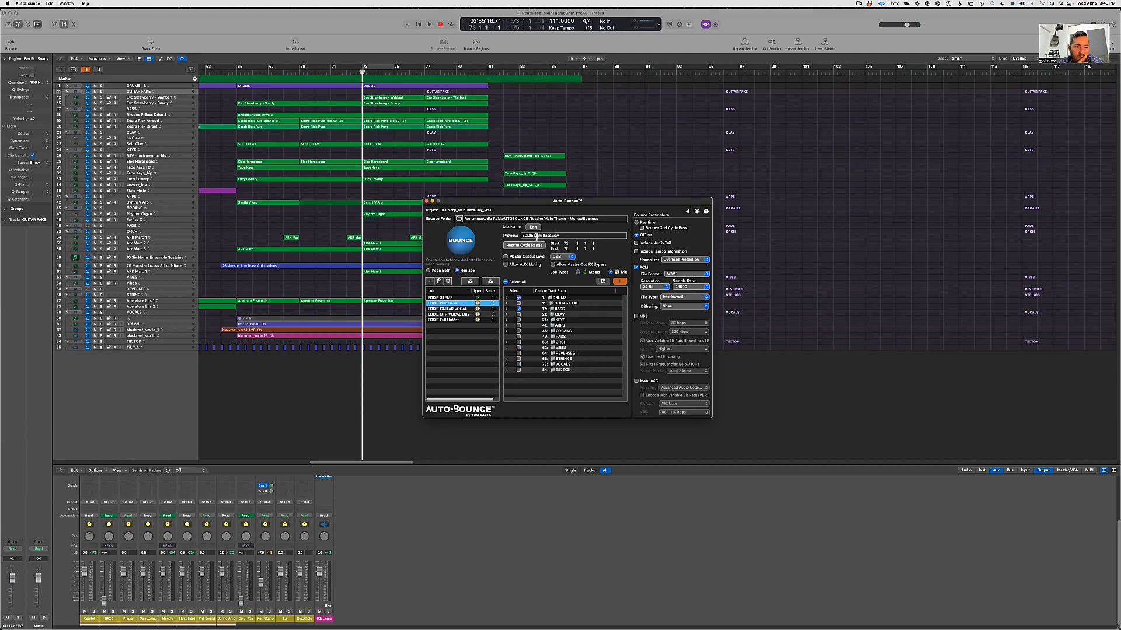
key(Down)
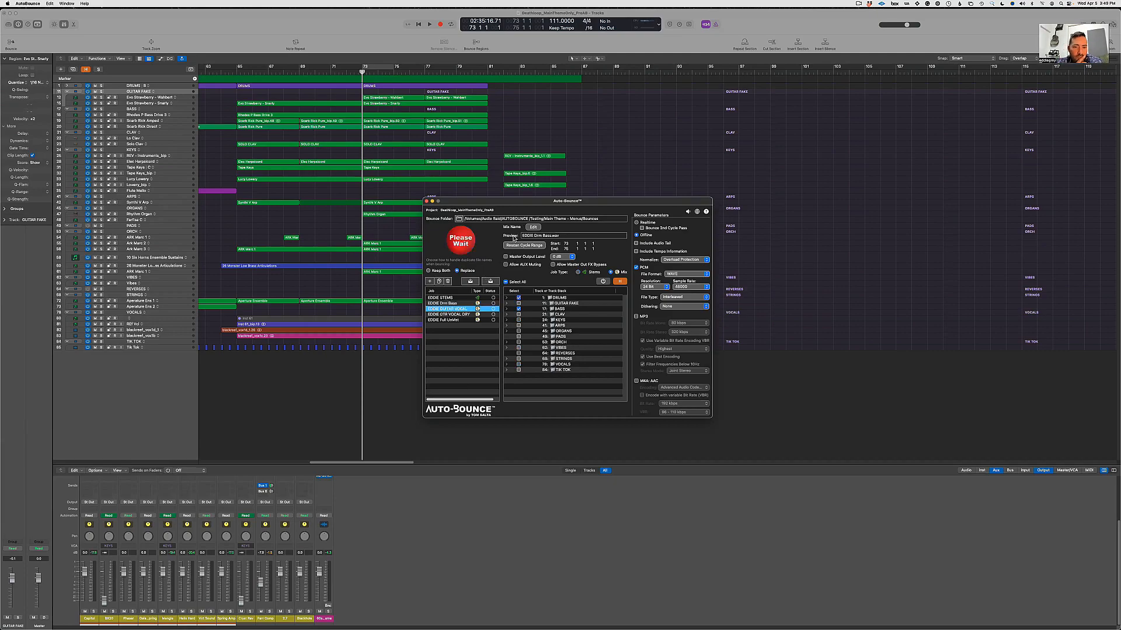
click(532, 227)
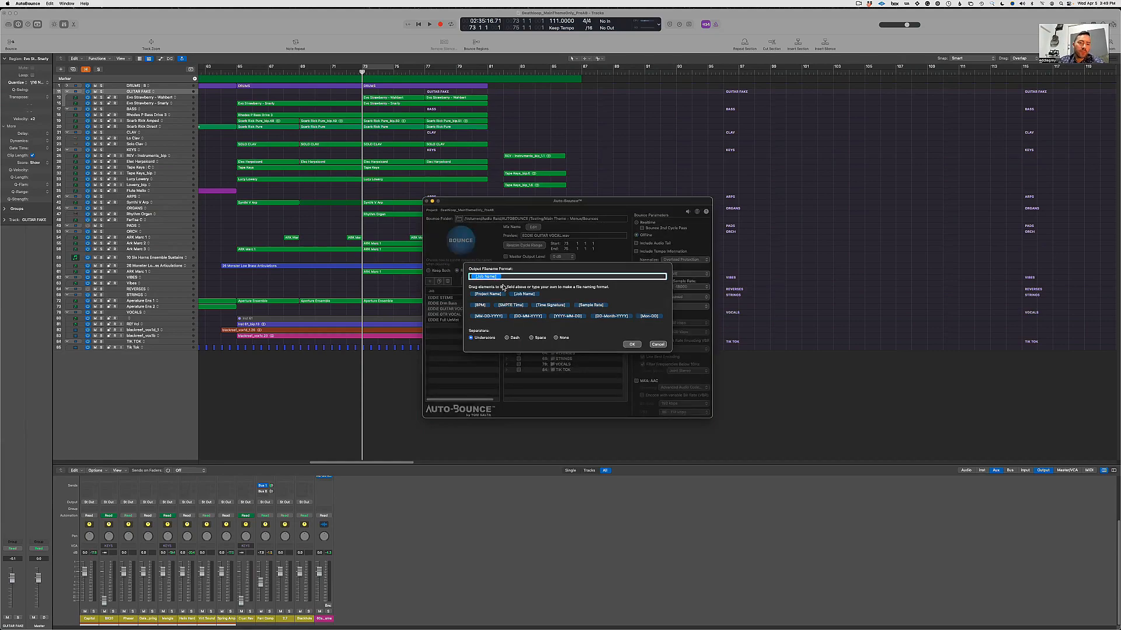
click(632, 344)
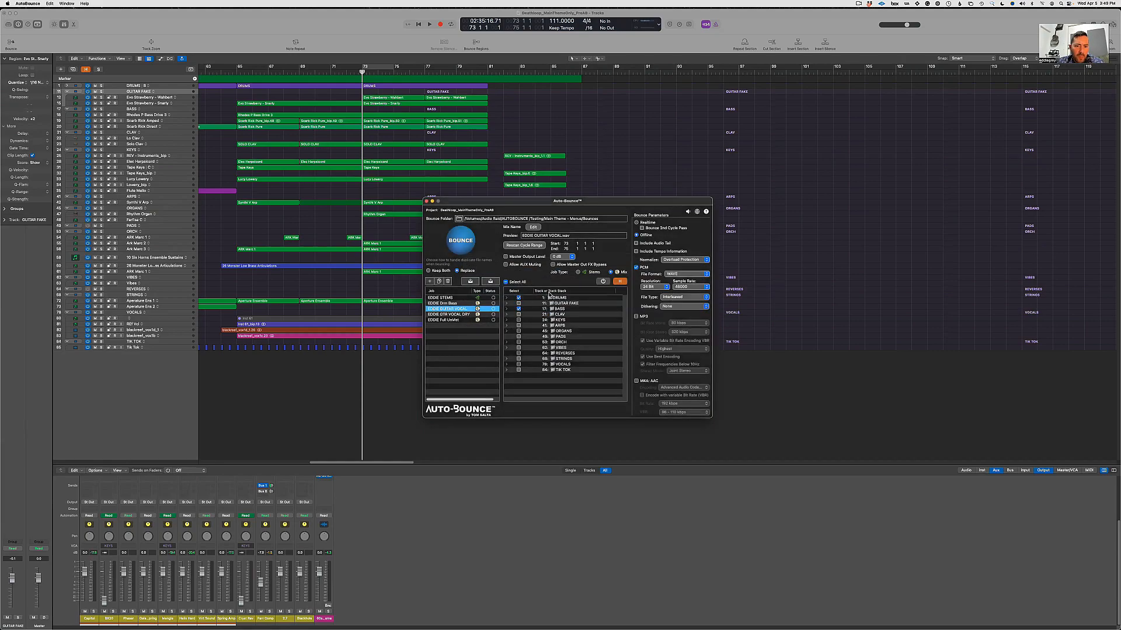
click(465, 316)
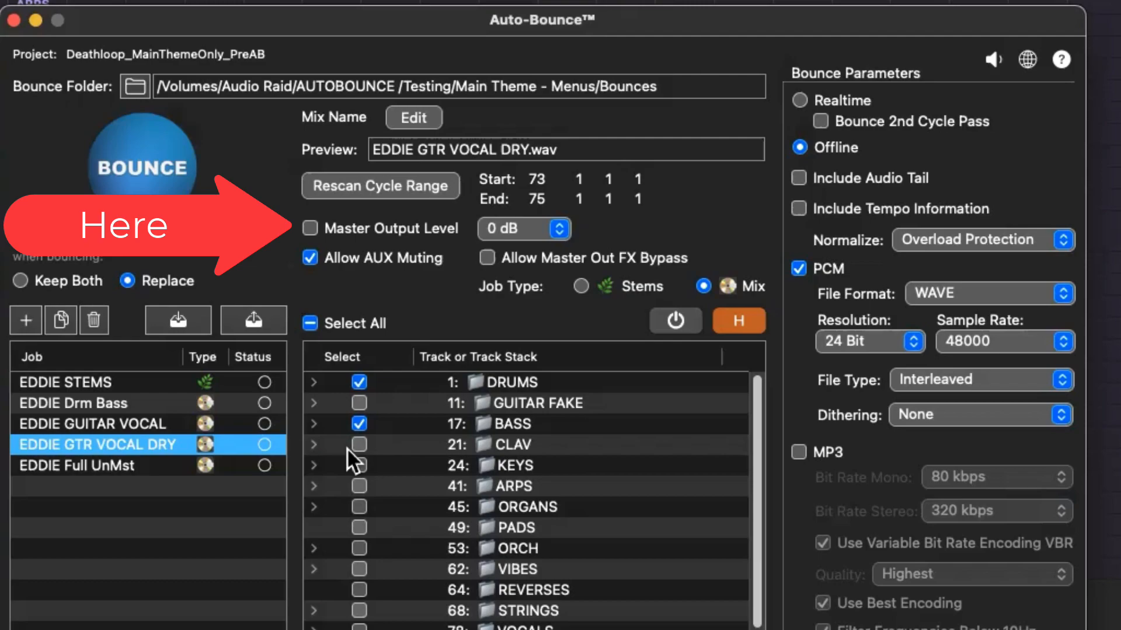
click(141, 464)
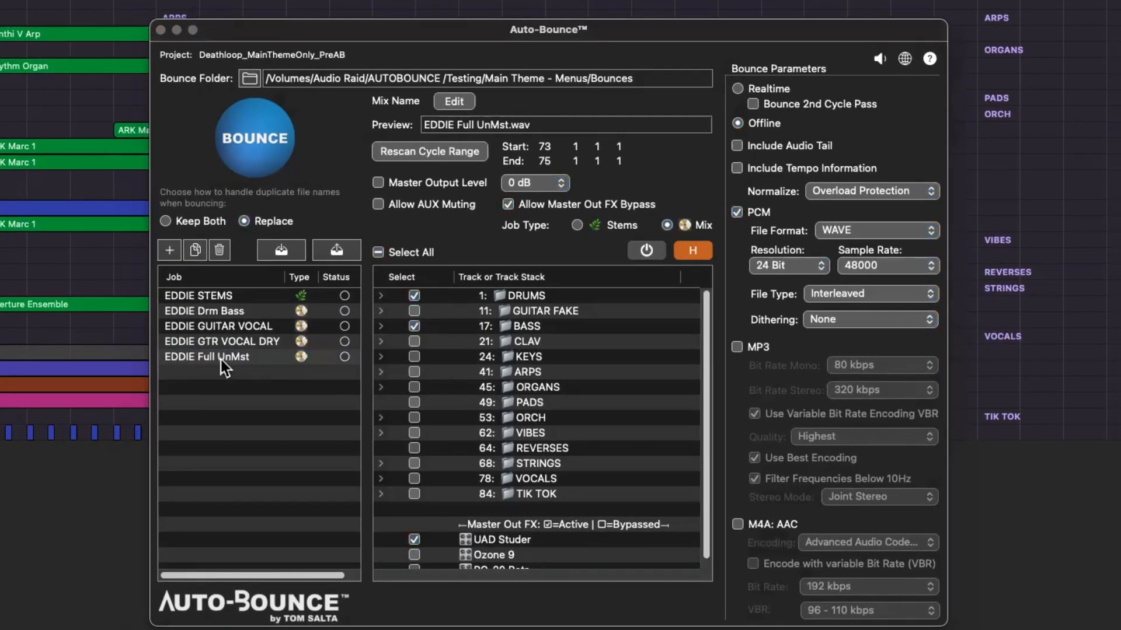
click(225, 358)
scroll(631, 408, down, 1)
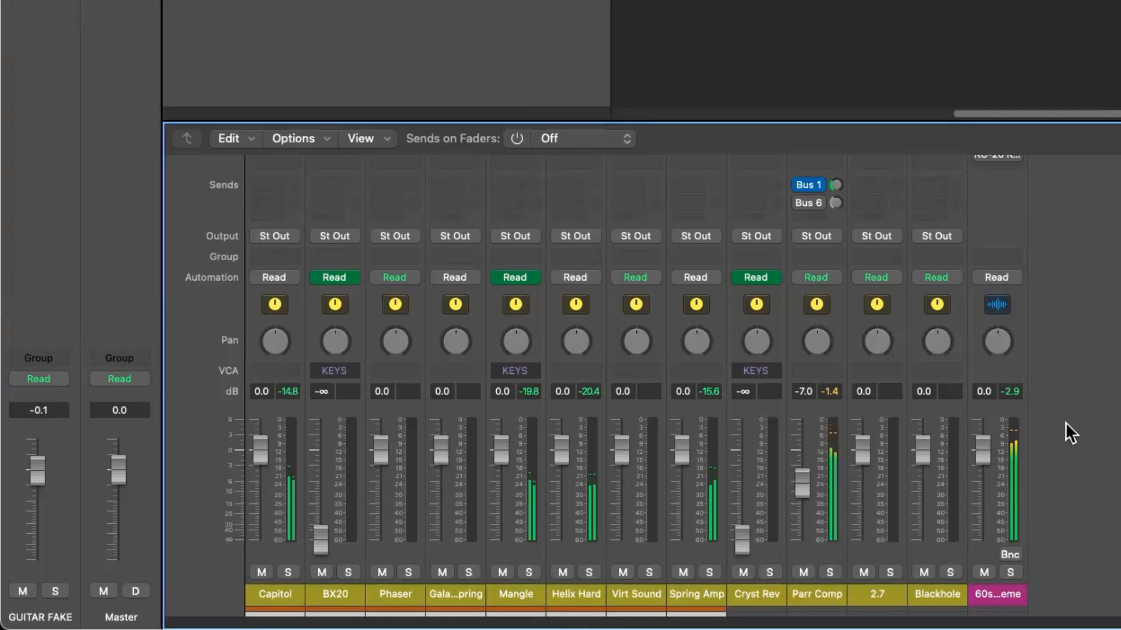
scroll(1057, 421, up, 5)
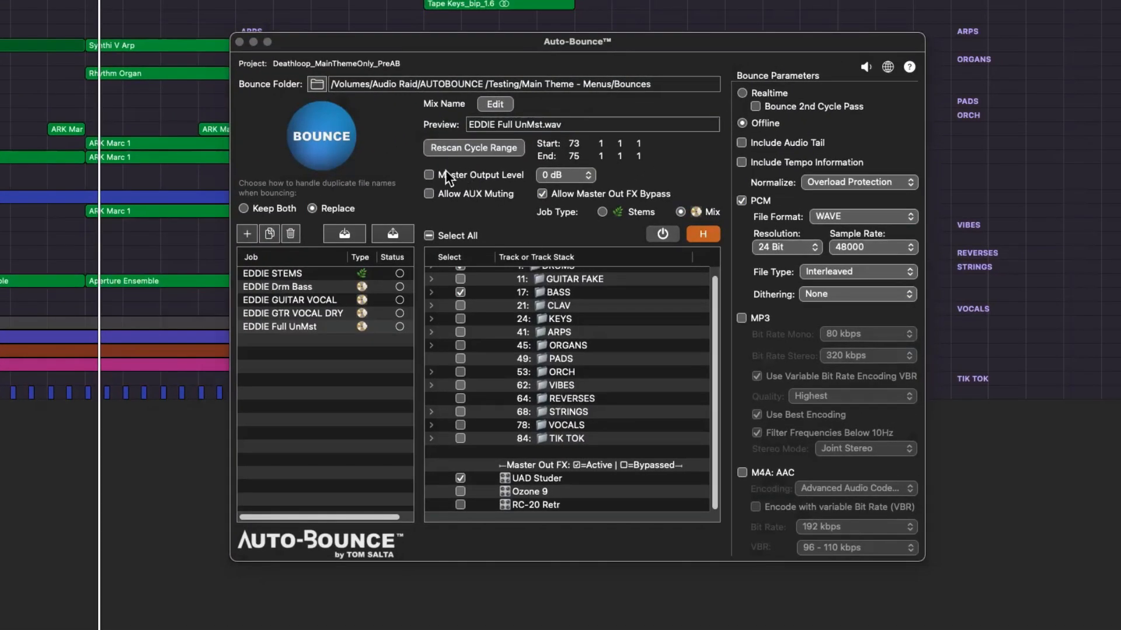
Step: Turn on the master output level for the EDDIE Full UnMst job and set it to -4 dB
click(310, 326)
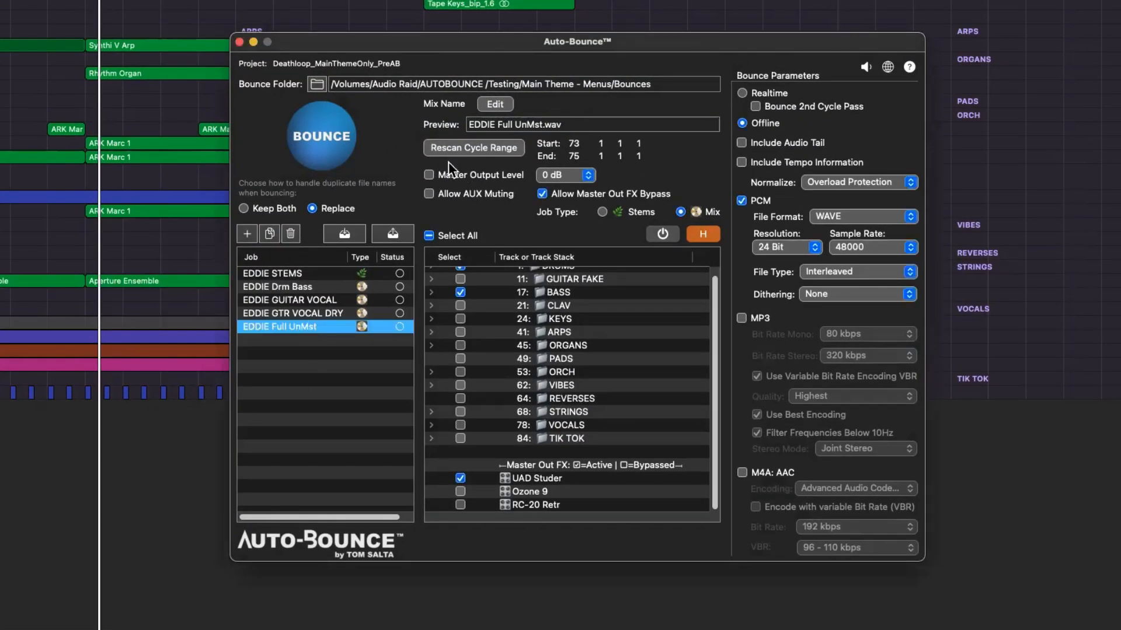
click(430, 174)
click(583, 176)
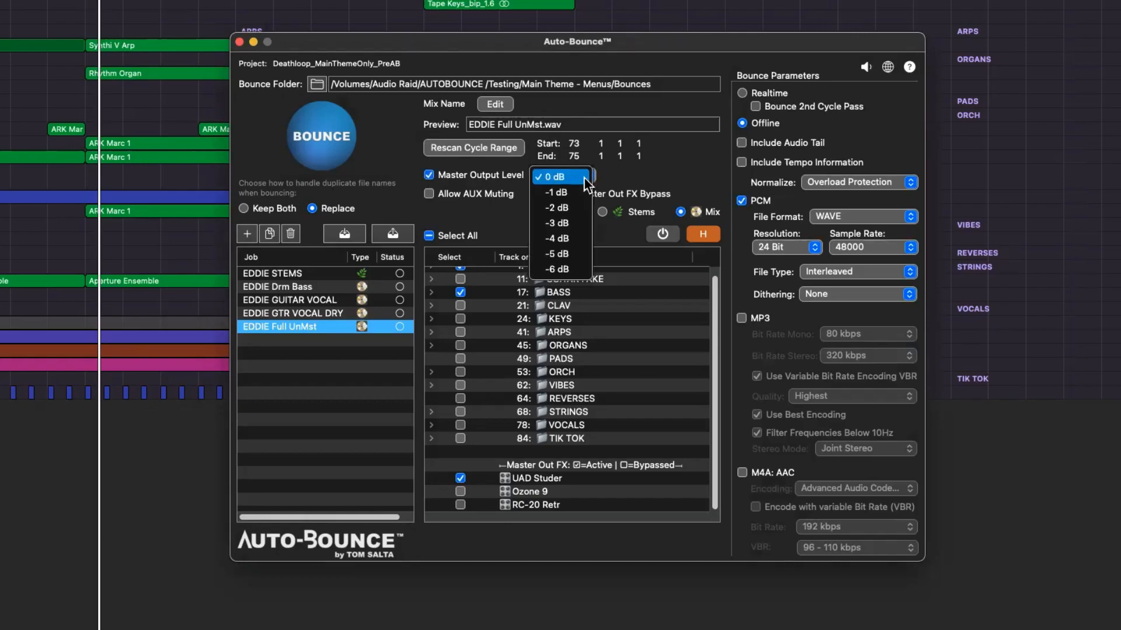
click(561, 240)
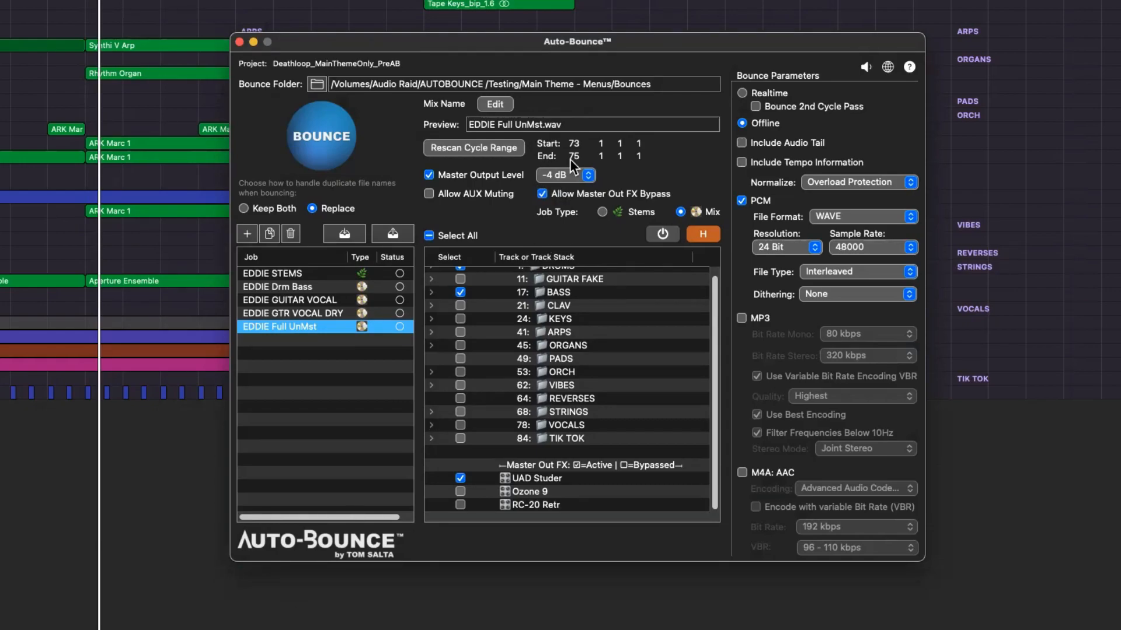
Step: Select the EDDIE STEMS job and start bouncing the queued jobs
click(315, 274)
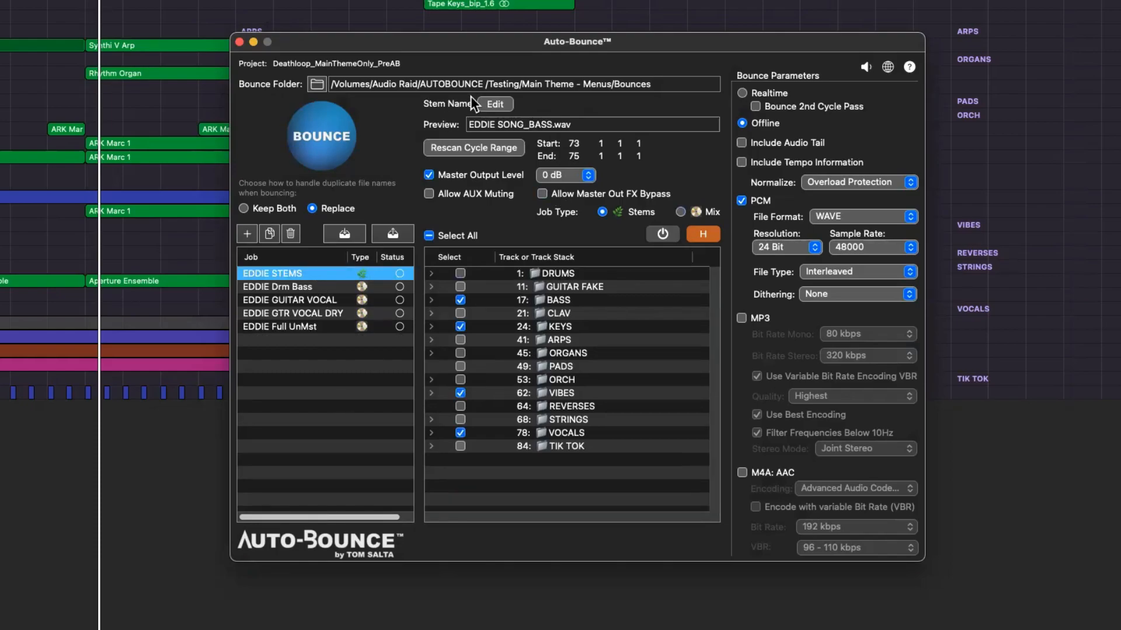
drag(502, 43, 506, 43)
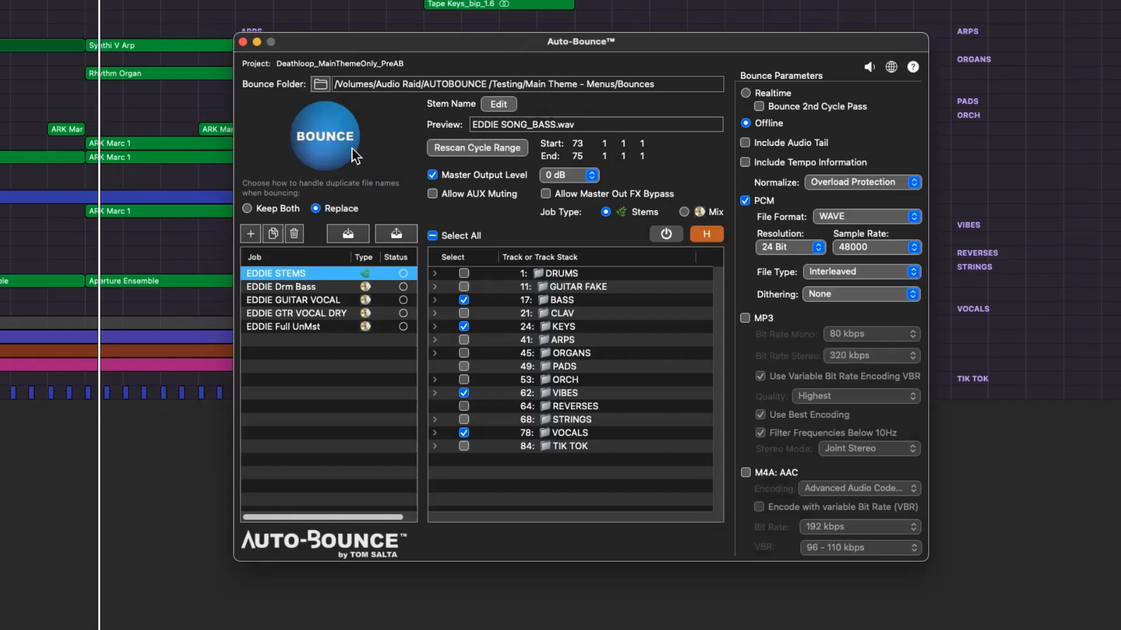
click(332, 154)
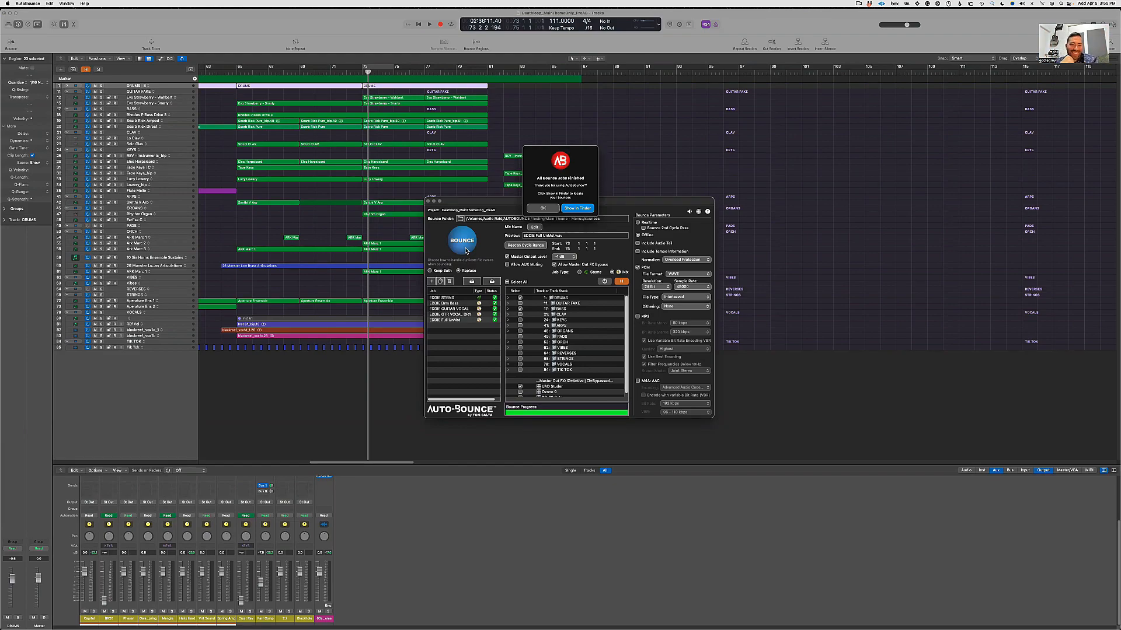
Step: Show the finished bounces in Finder and move the Auto-Bounce window clear of the Bounces folder
key(Return)
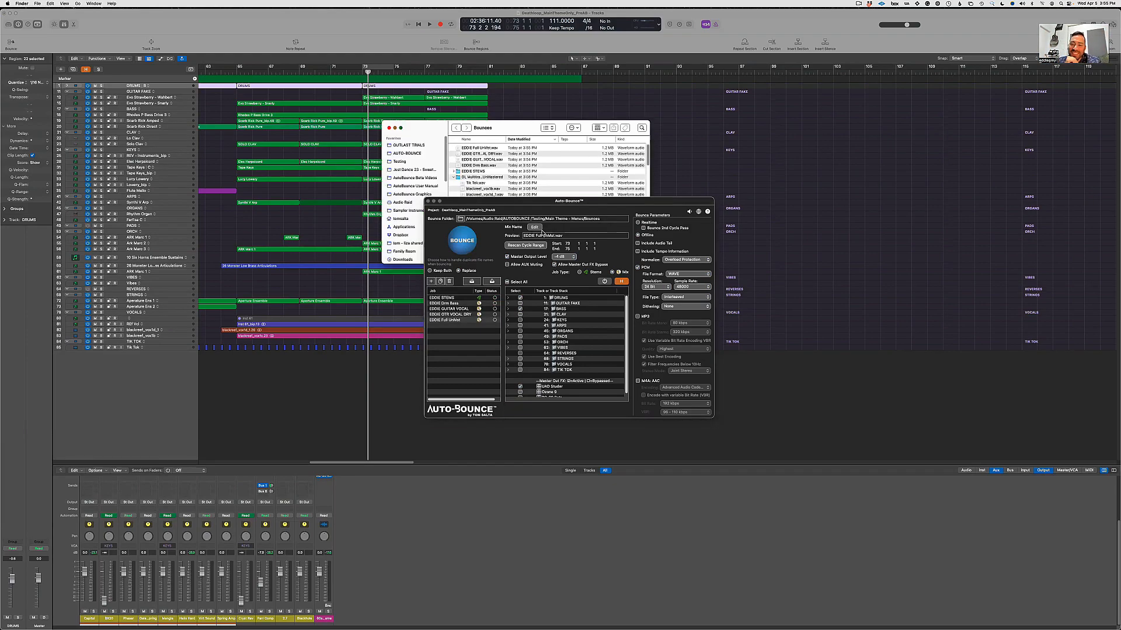
click(543, 212)
drag(576, 206, 719, 280)
click(560, 149)
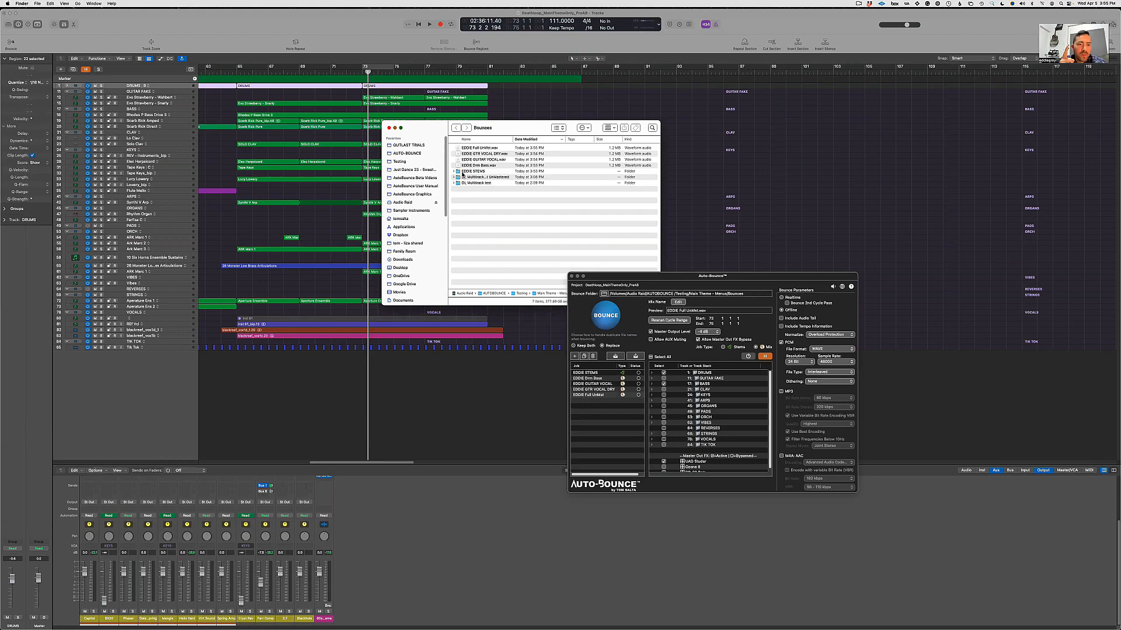
Step: Expand the EDDIE STEMS folder and preview the EDDIE SONG_VOCALS.wav file
click(454, 171)
click(474, 177)
key(space)
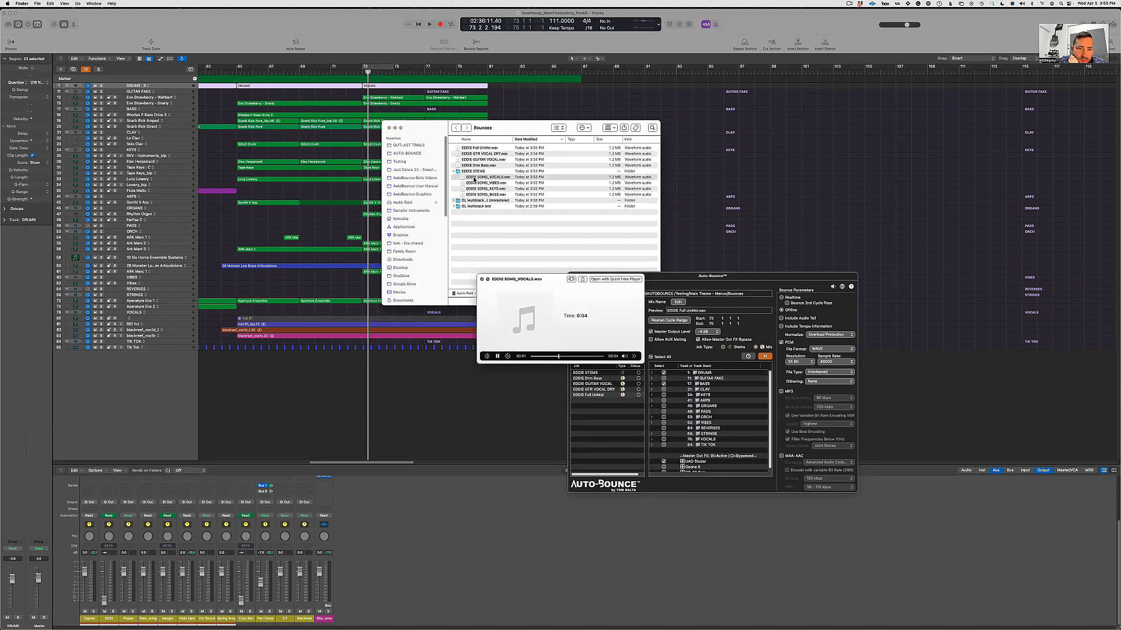
Step: Preview the vibes, keys and bass stems in the EDDIE STEMS folder
key(Down)
key(Down)
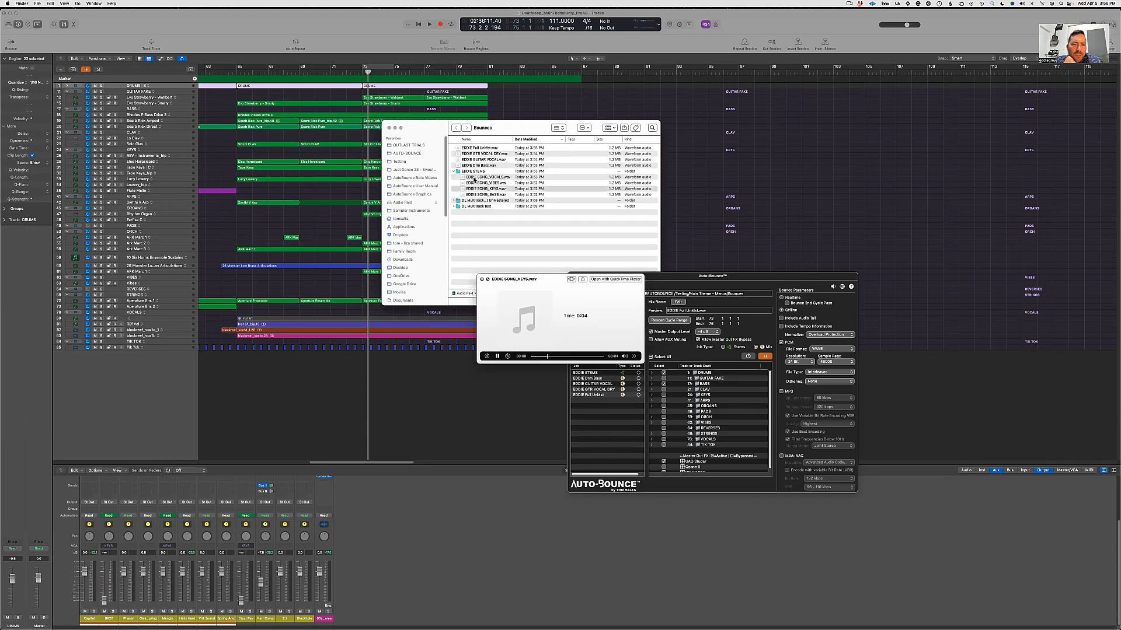
key(Down)
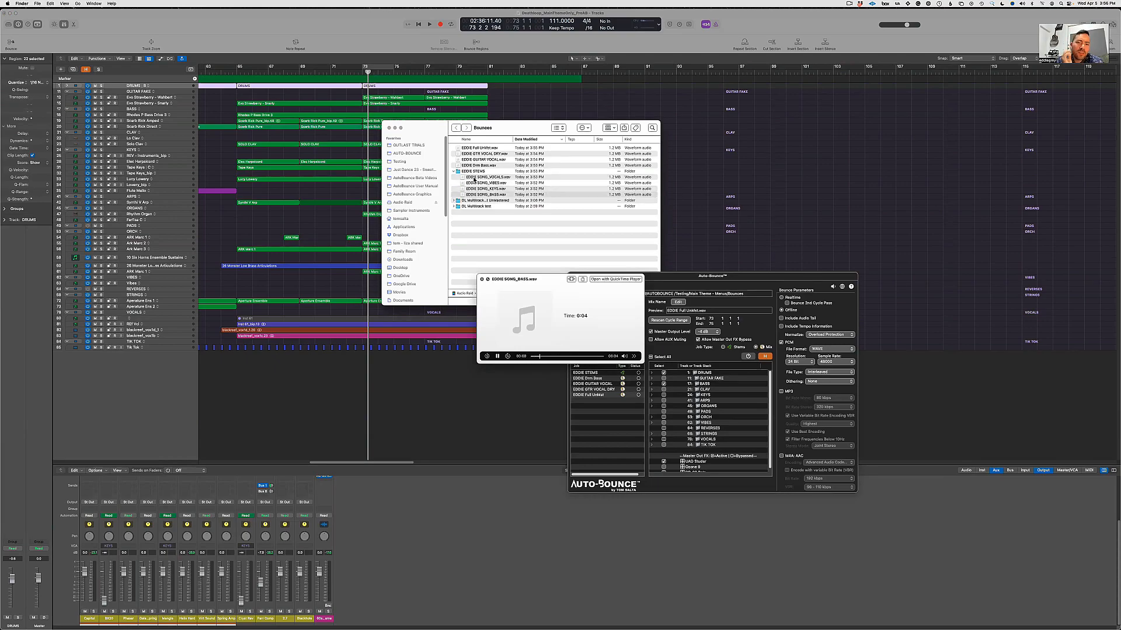
key(space)
Step: Preview the EDDIE Drm Bass.wav and EDDIE GUITAR VOCAL.wav files in the Bounces folder
click(469, 166)
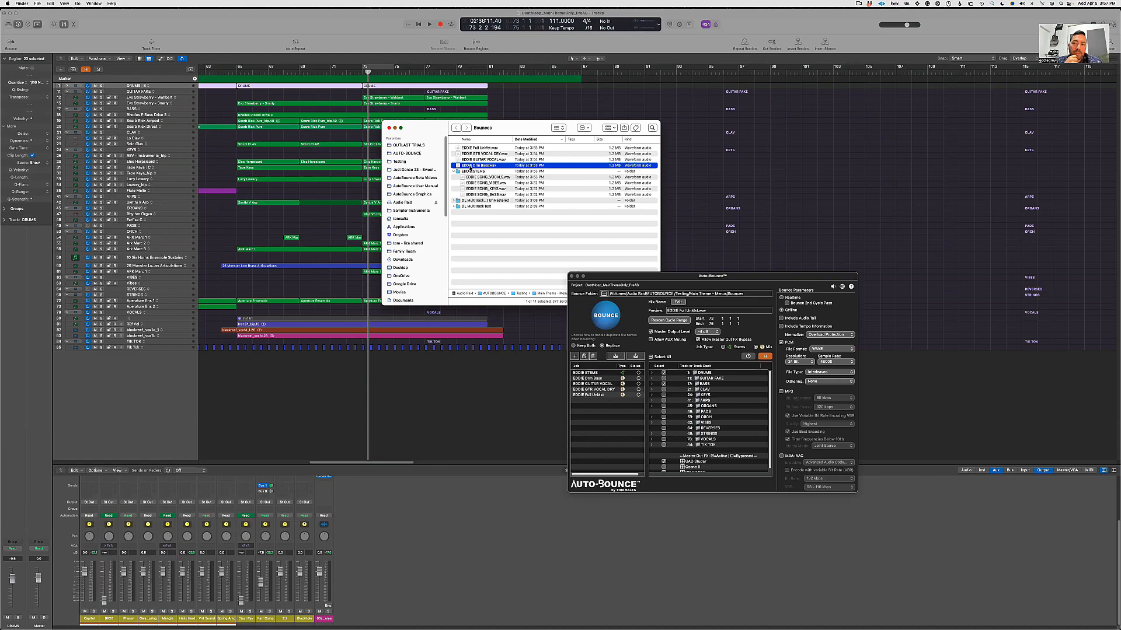
key(Up)
key(space)
key(space)
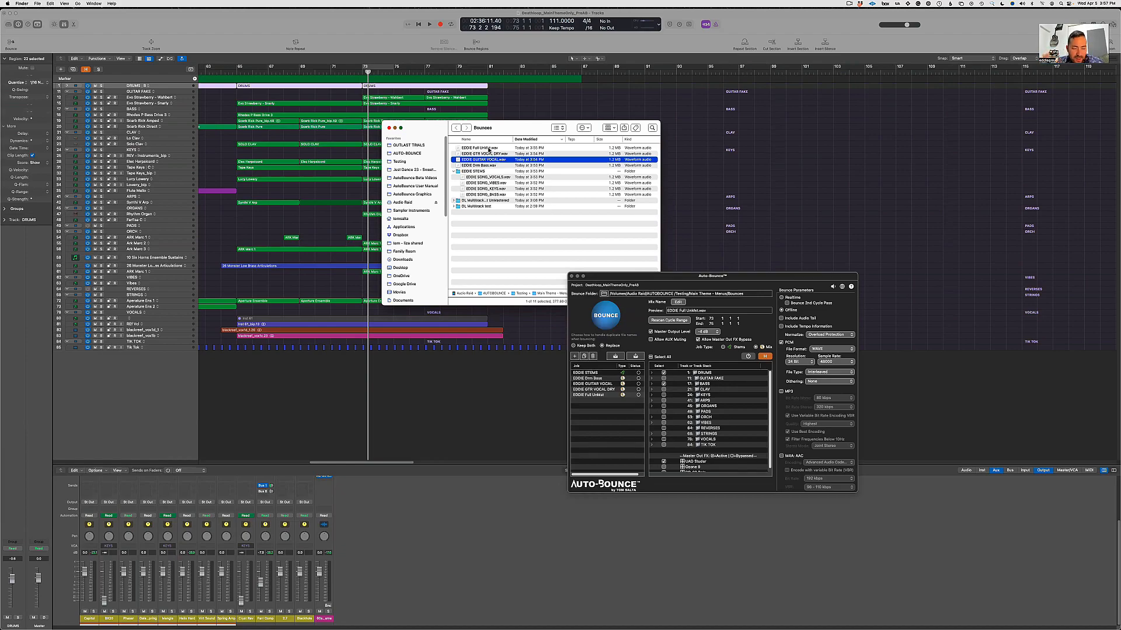
Step: Check the EDDIE GUITAR VOCAL job's settings in Auto-Bounce and preview the EDDIE GTR VOCAL DRY.wav file in Finder
click(488, 154)
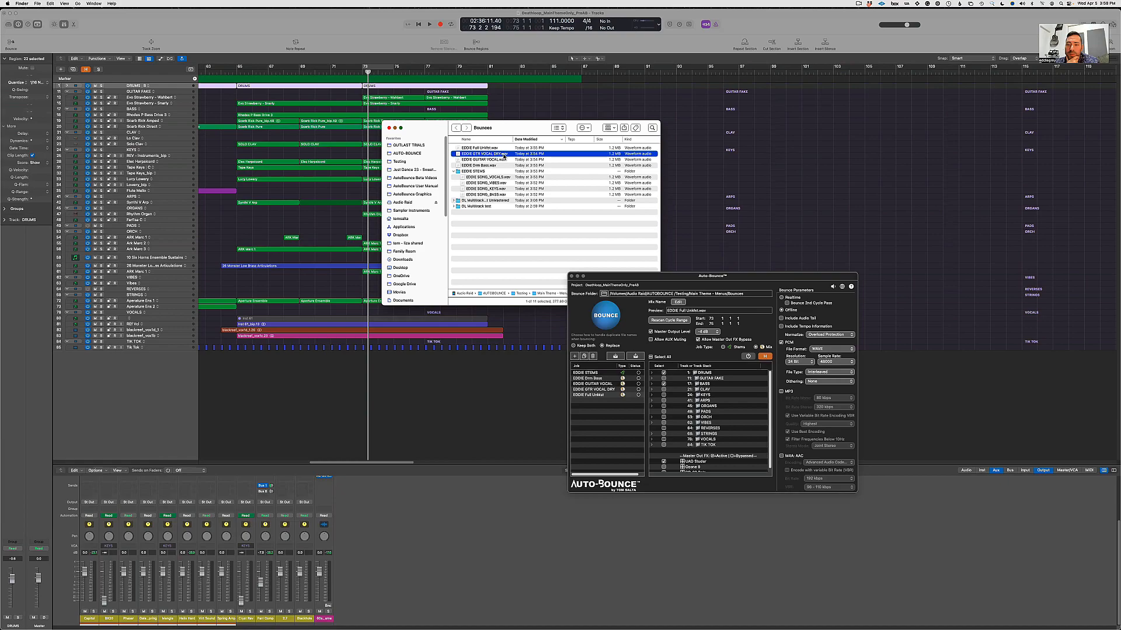
click(659, 278)
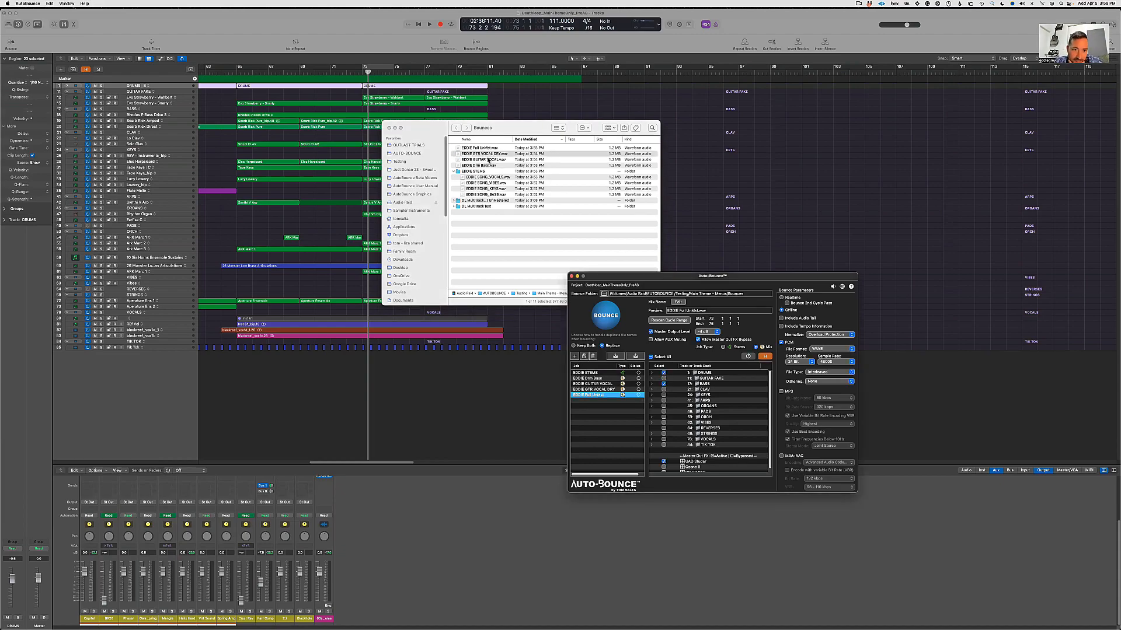
click(594, 383)
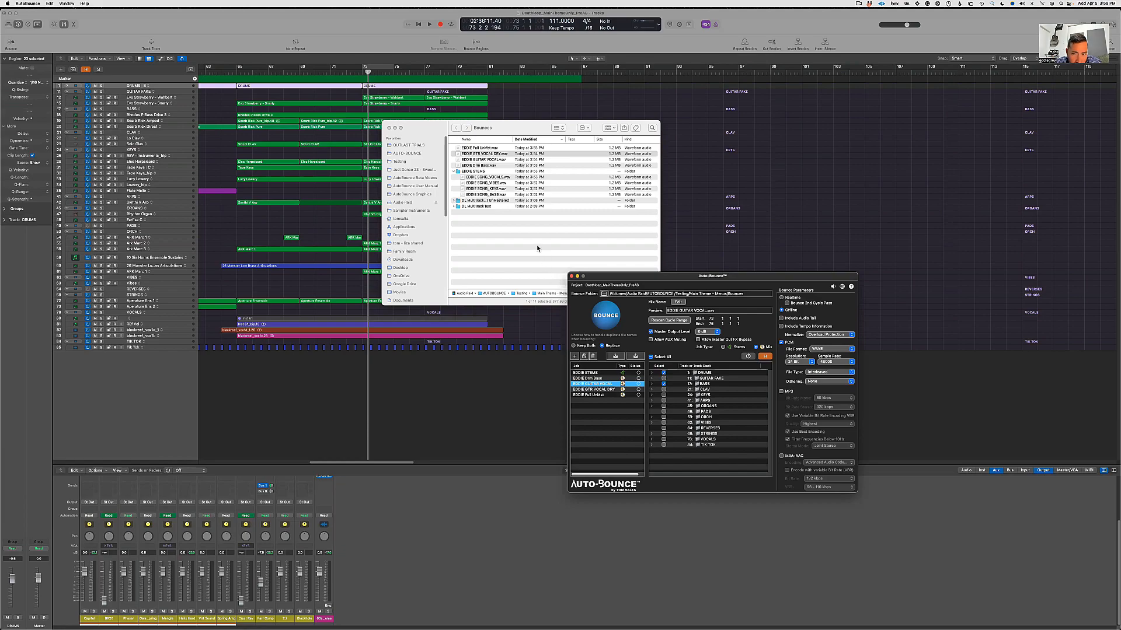
click(474, 155)
click(476, 160)
click(473, 155)
key(space)
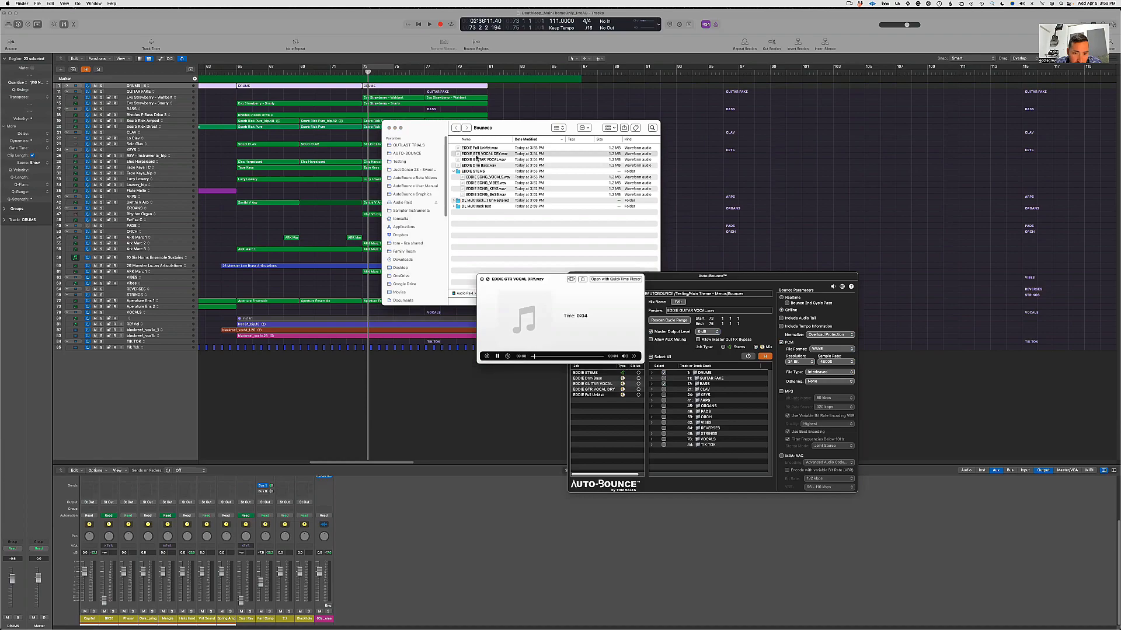
key(space)
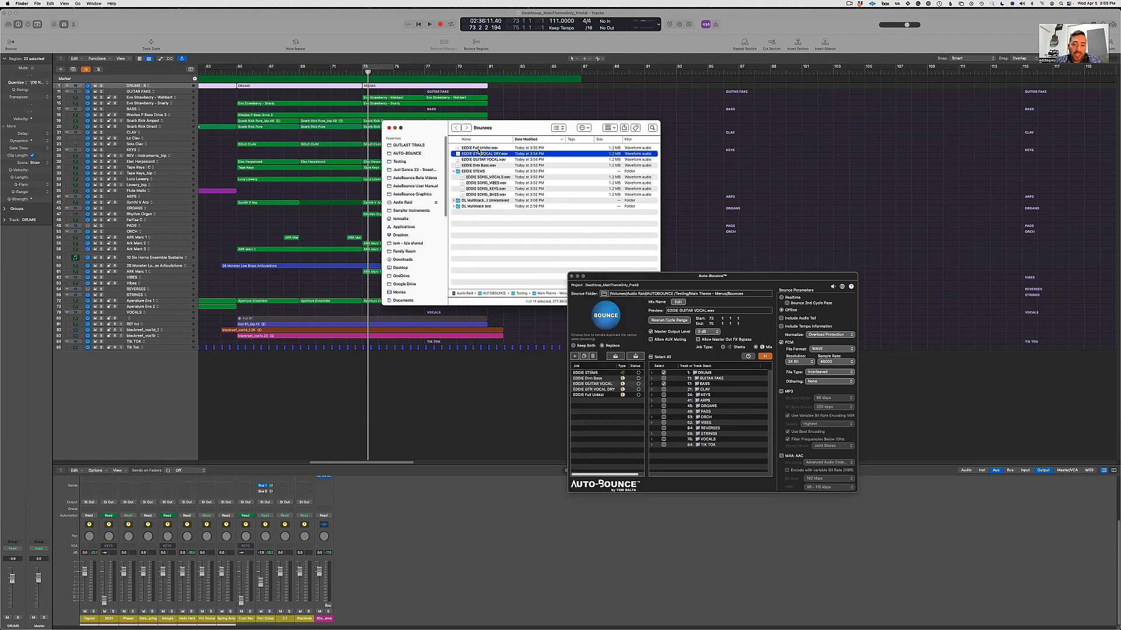
Step: Preview the EDDIE Full UnMst.wav file in the Bounces folder
click(607, 384)
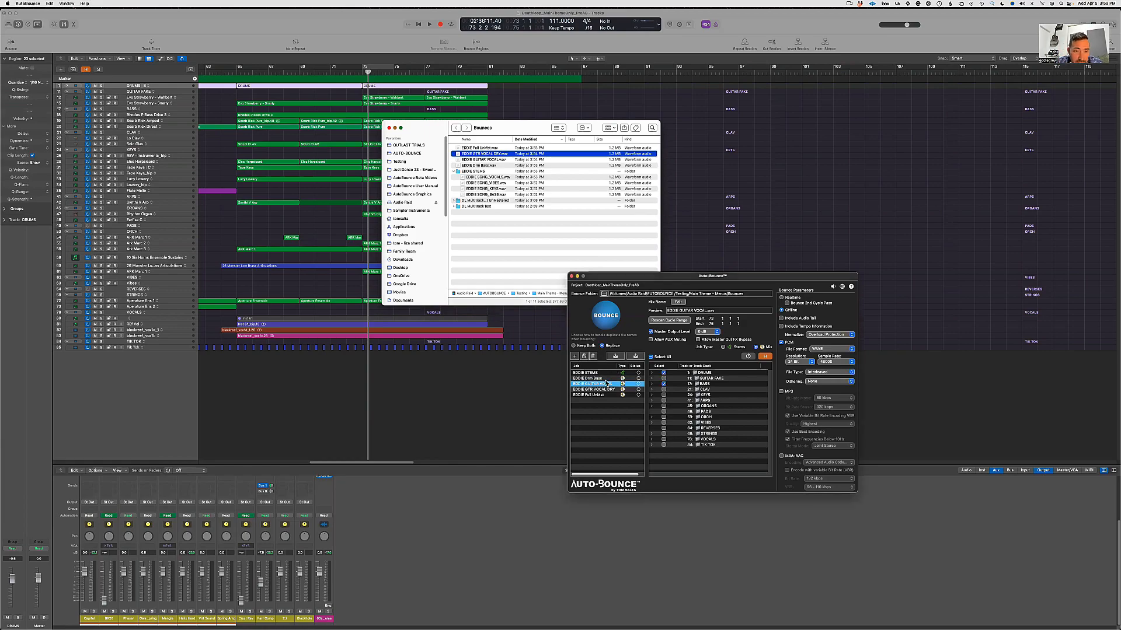
click(478, 150)
click(479, 149)
key(space)
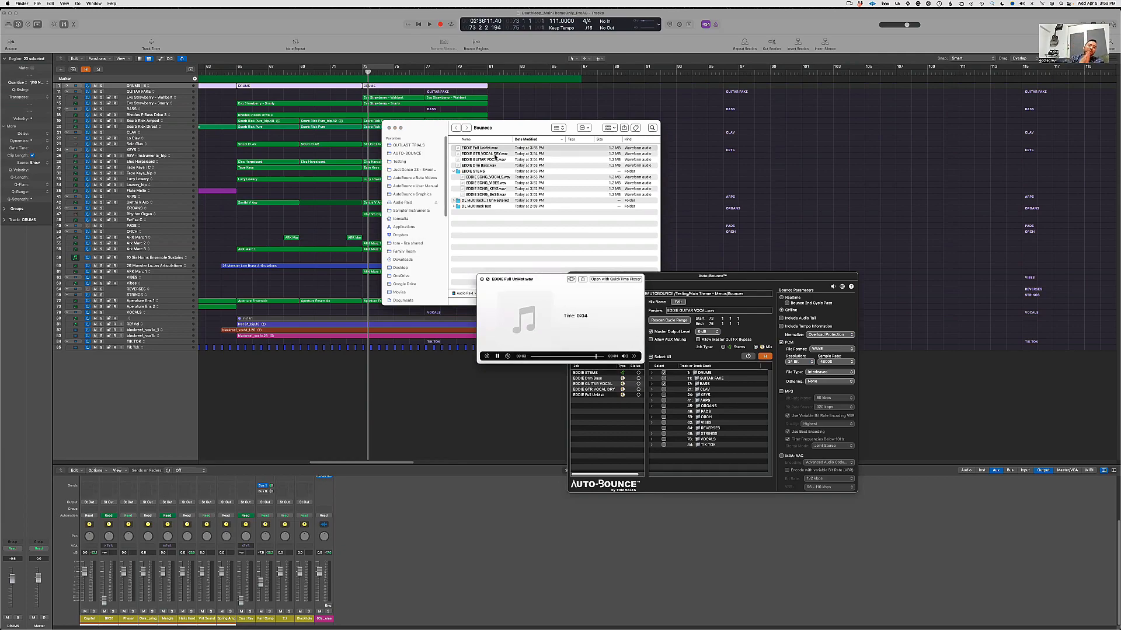
key(space)
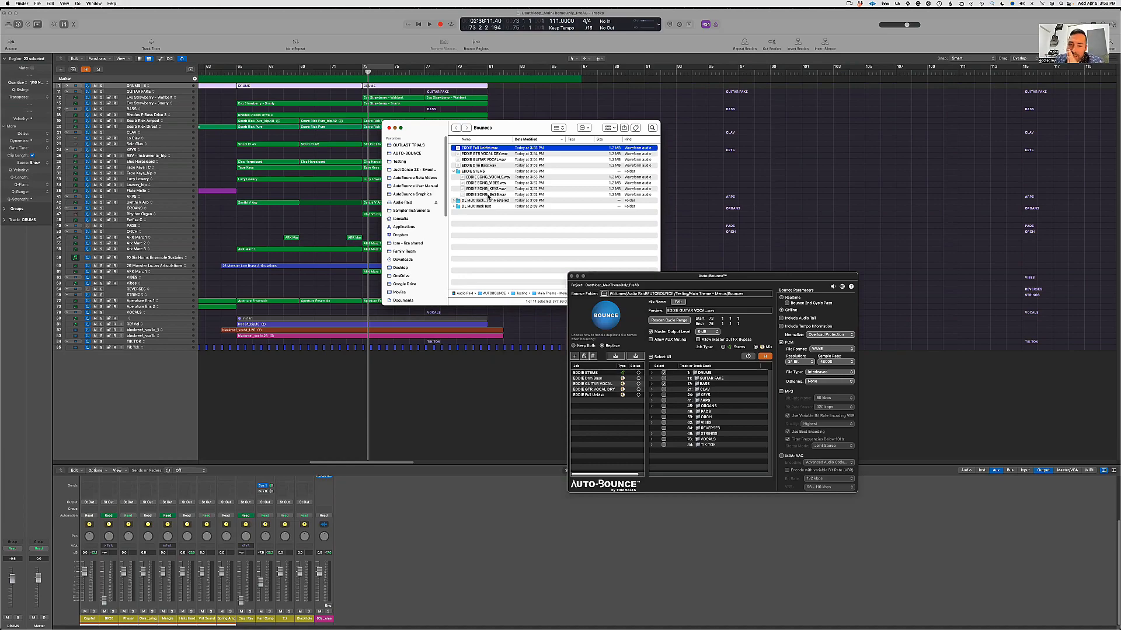
Step: Move the Auto-Bounce window over the middle of the Logic Pro project and close the Bounces Finder window
click(636, 278)
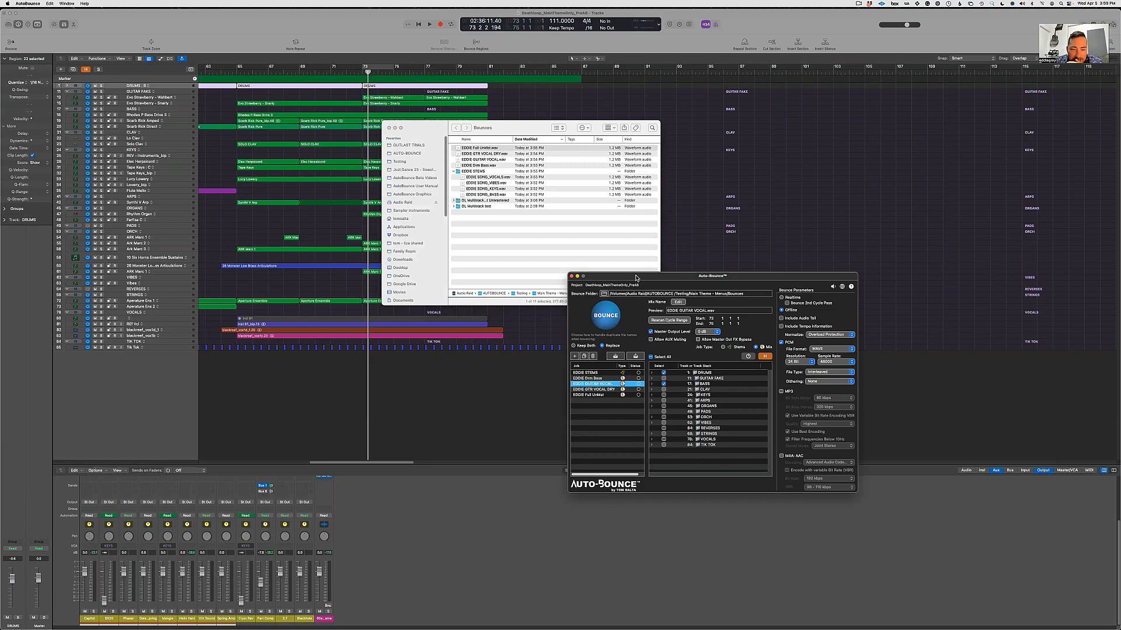
drag(636, 278, 491, 172)
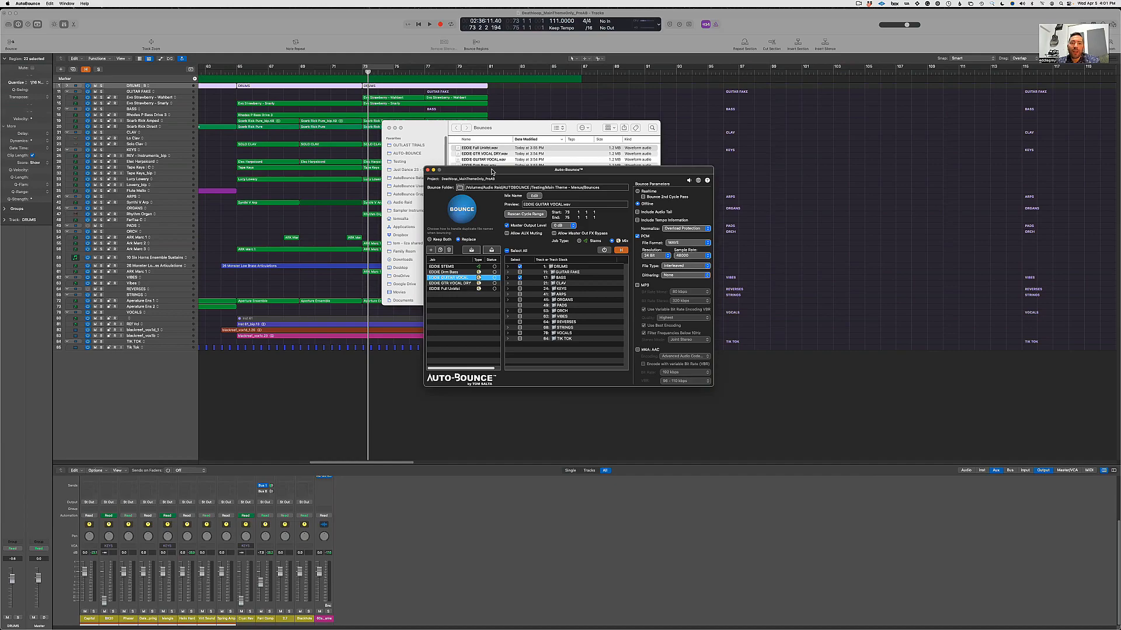
click(390, 129)
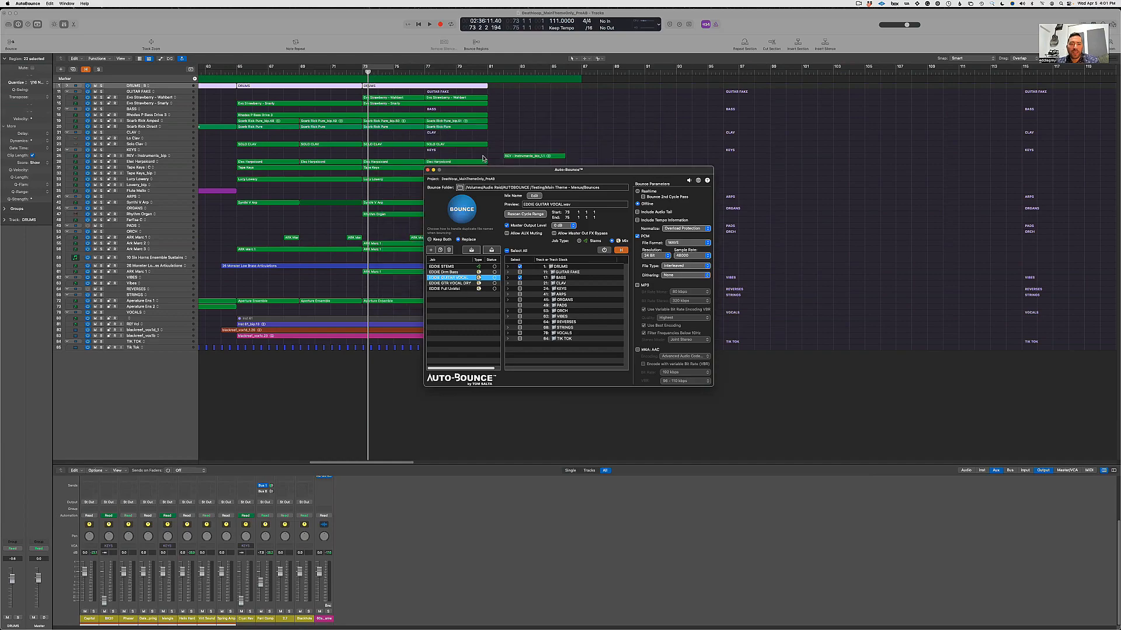
drag(515, 169, 524, 170)
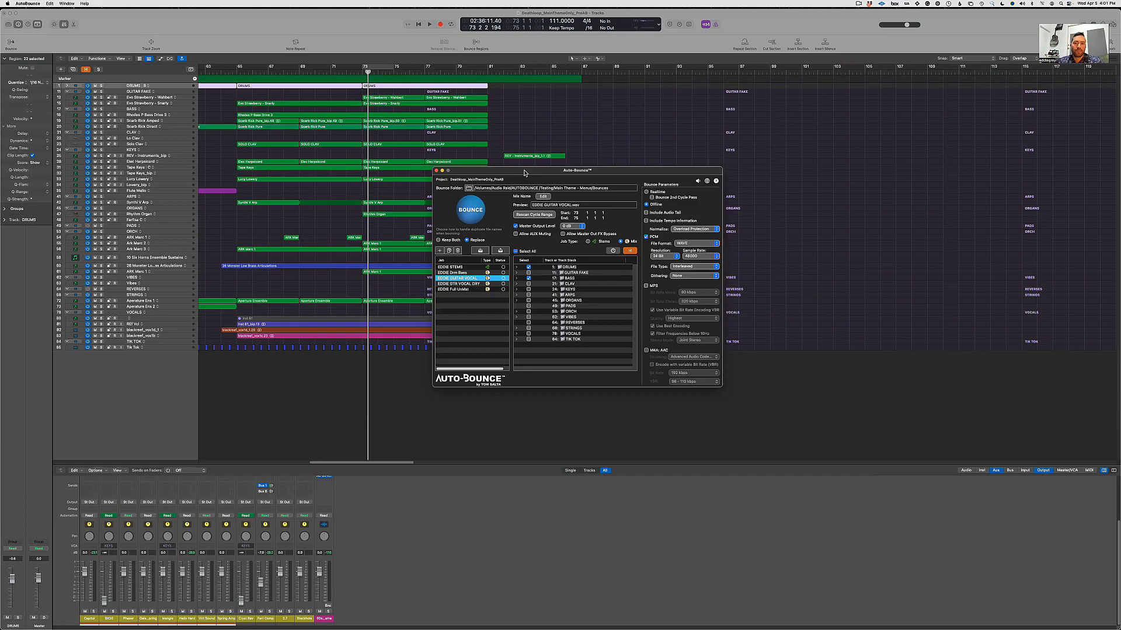
Step: Quit Auto-Bounce without saving the changes and return to the Logic Pro project
key(super+q)
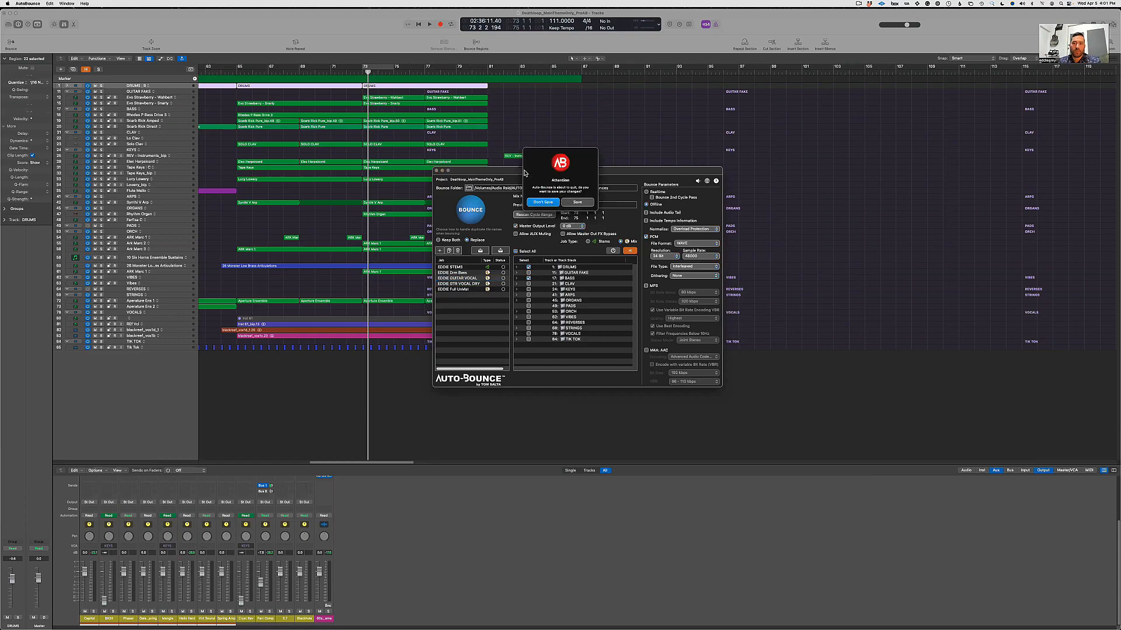
click(545, 203)
click(546, 206)
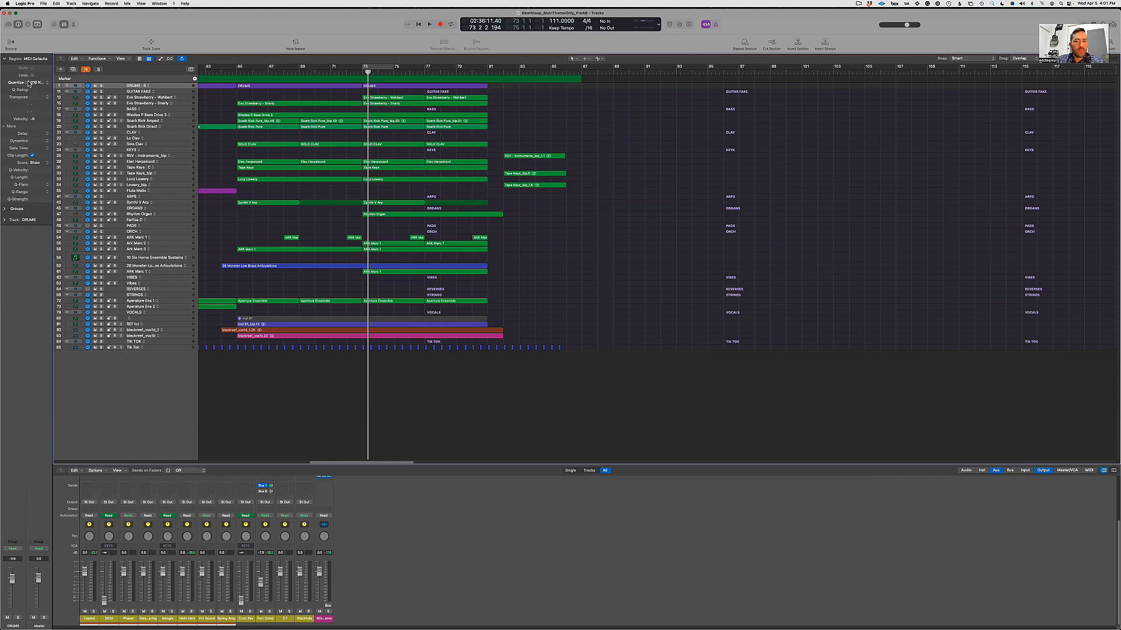
Step: Reveal the project's hidden tracks and, with the mixer closed, collapse all the track stacks
click(86, 70)
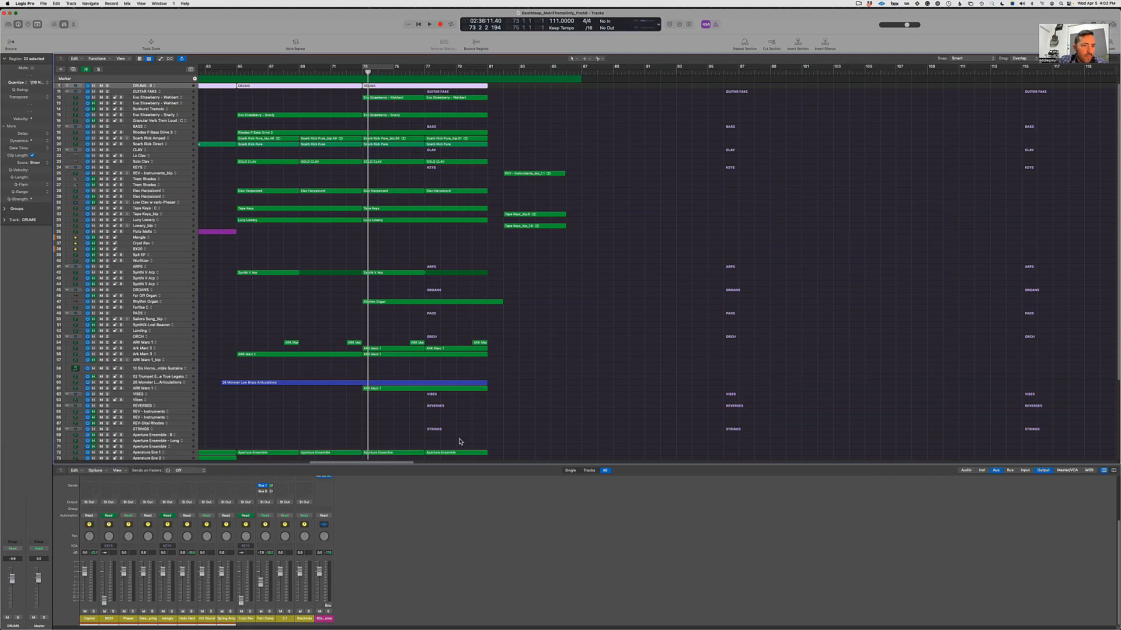
key(x)
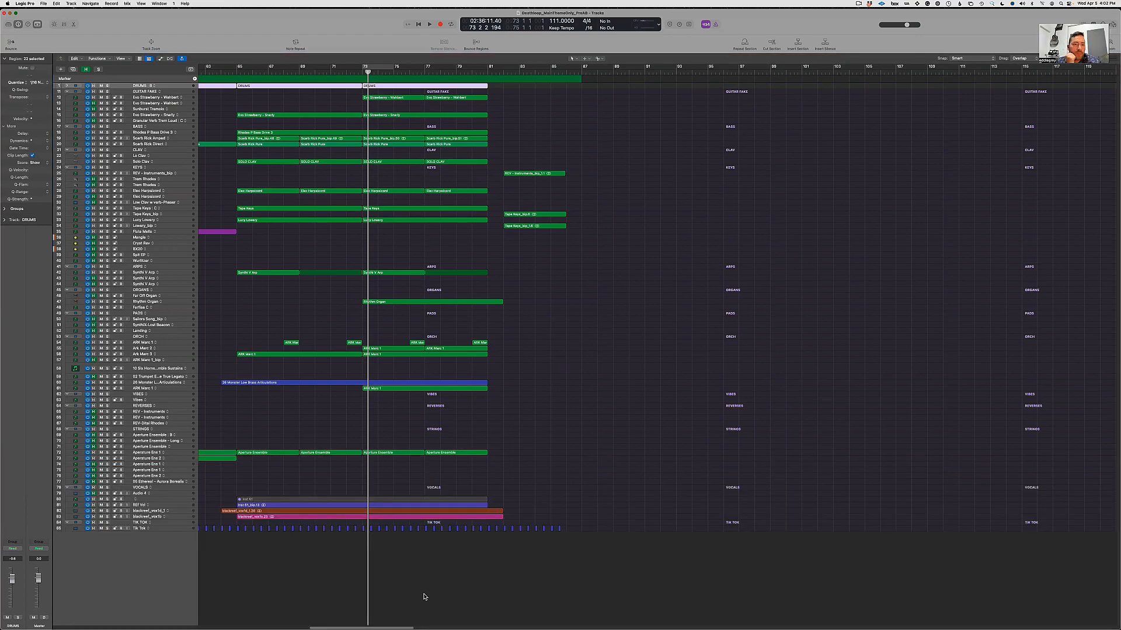
alt+click(68, 127)
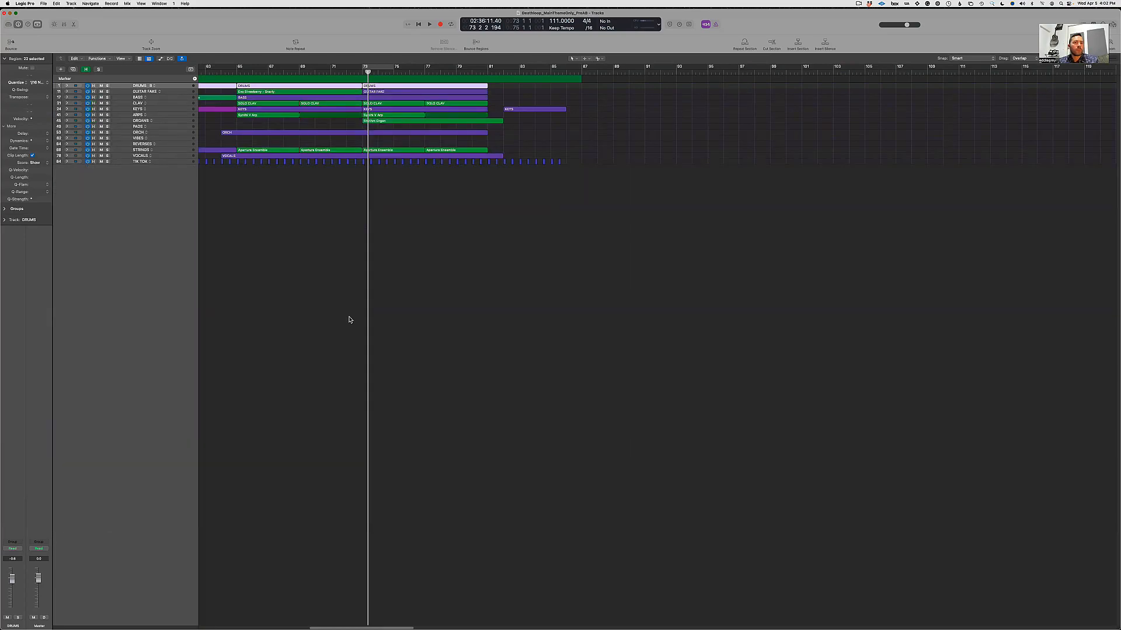
Step: Fit the whole arrangement in view and set the cycle range from bar 2 to bar 87
click(352, 202)
key(z)
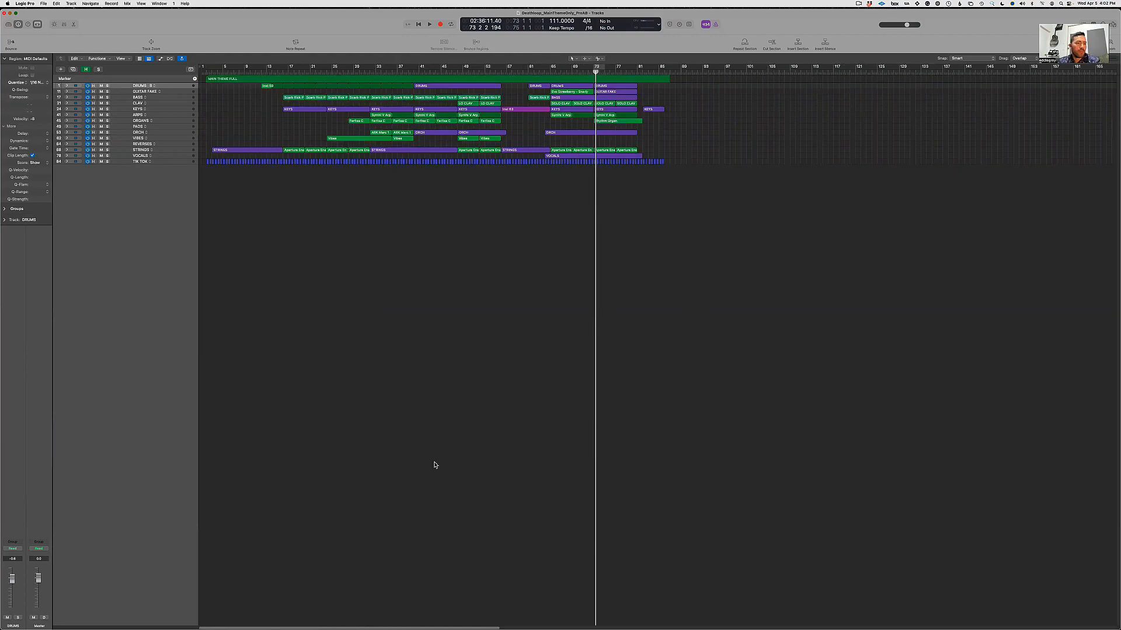
drag(204, 69, 673, 69)
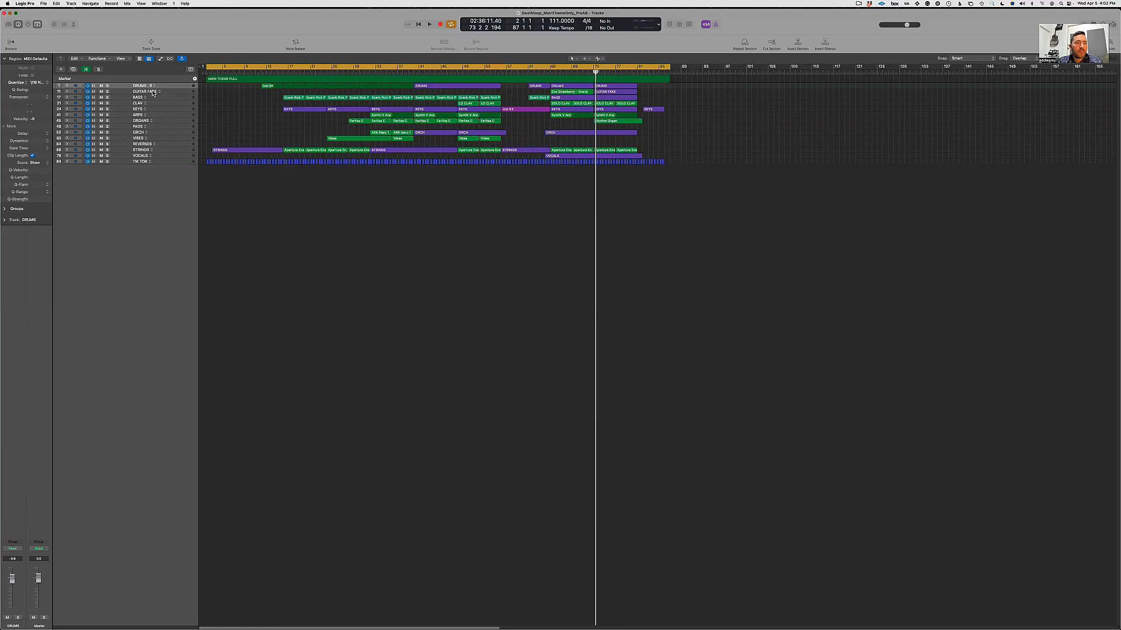
Step: Mark the REVERSES track stack as hidden
click(135, 115)
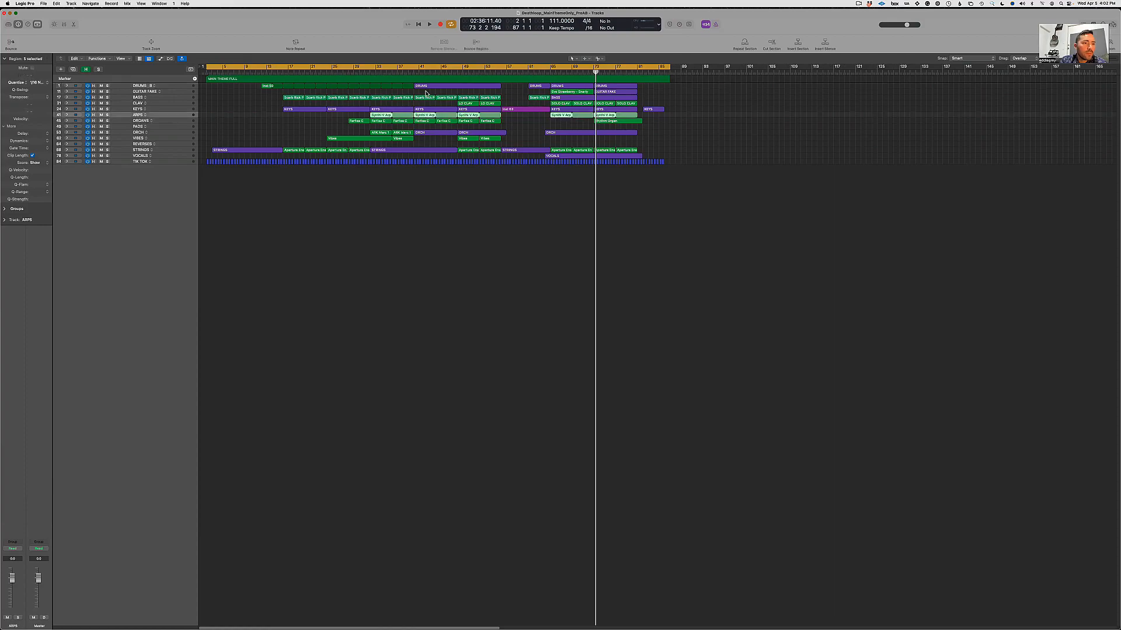
click(87, 70)
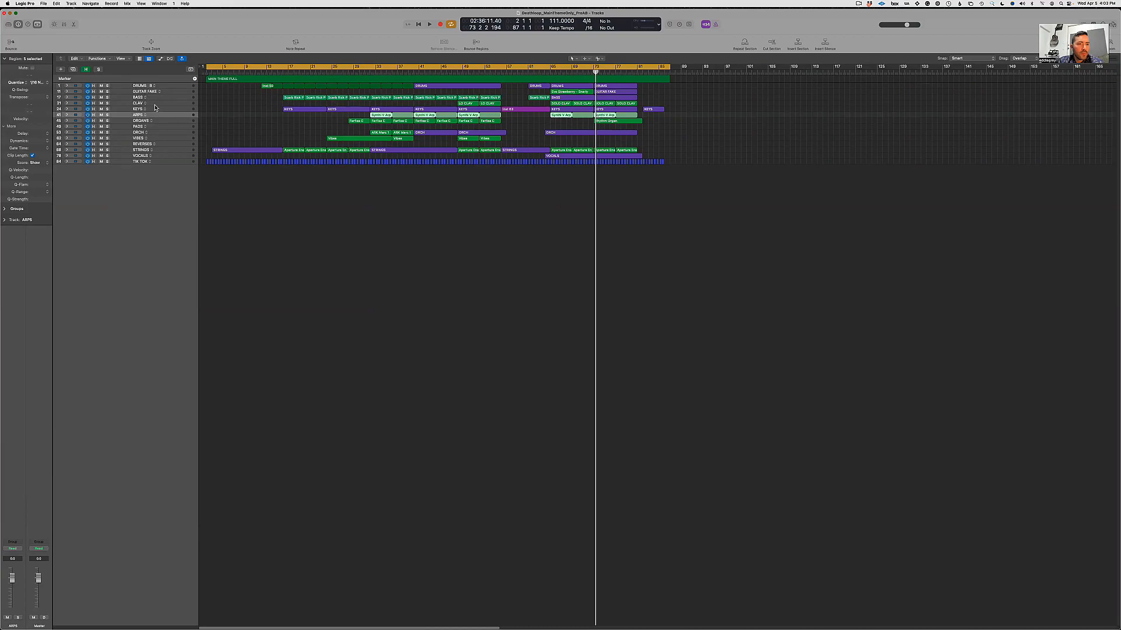
click(143, 144)
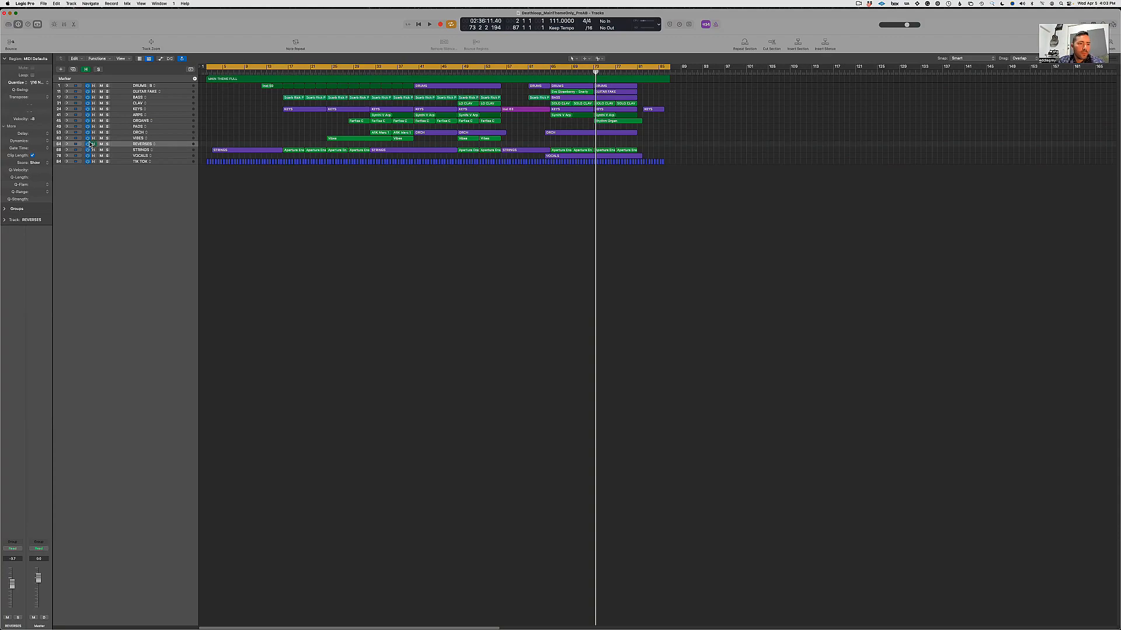
click(92, 145)
click(44, 3)
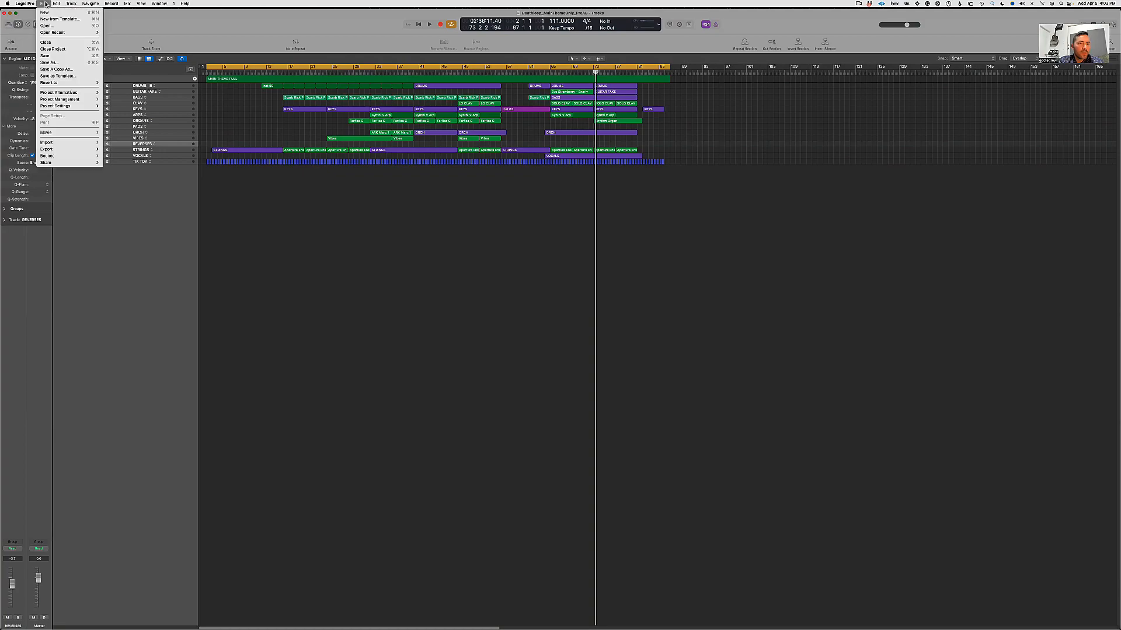
click(68, 69)
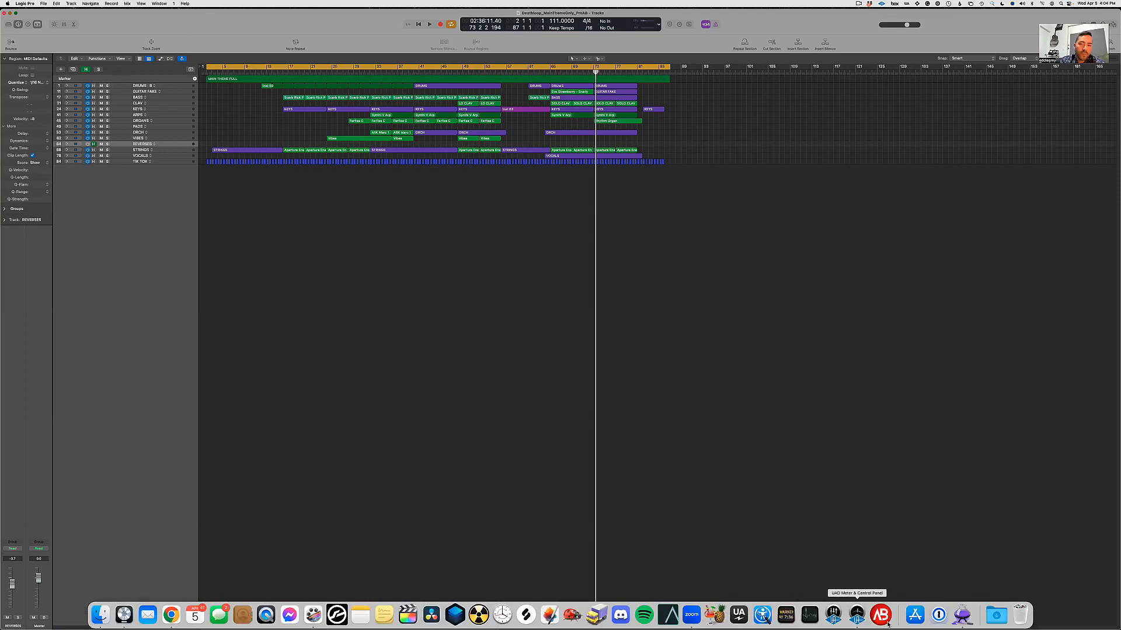
Step: Launch Auto-Bounce, scan the Logic Pro project and play the notification sound
click(888, 622)
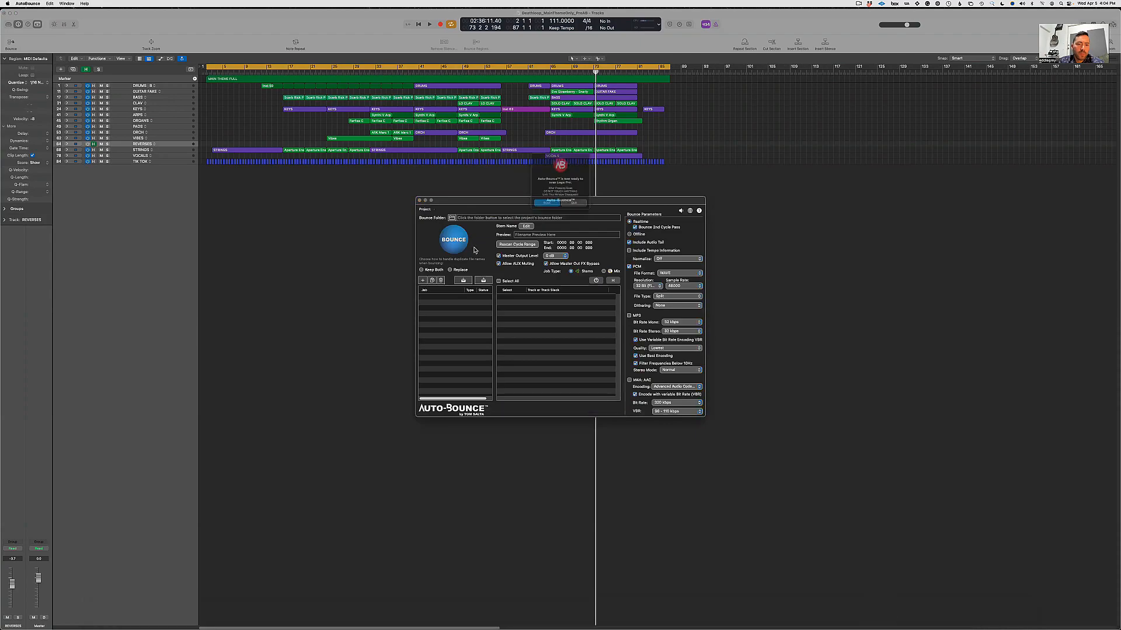
click(536, 210)
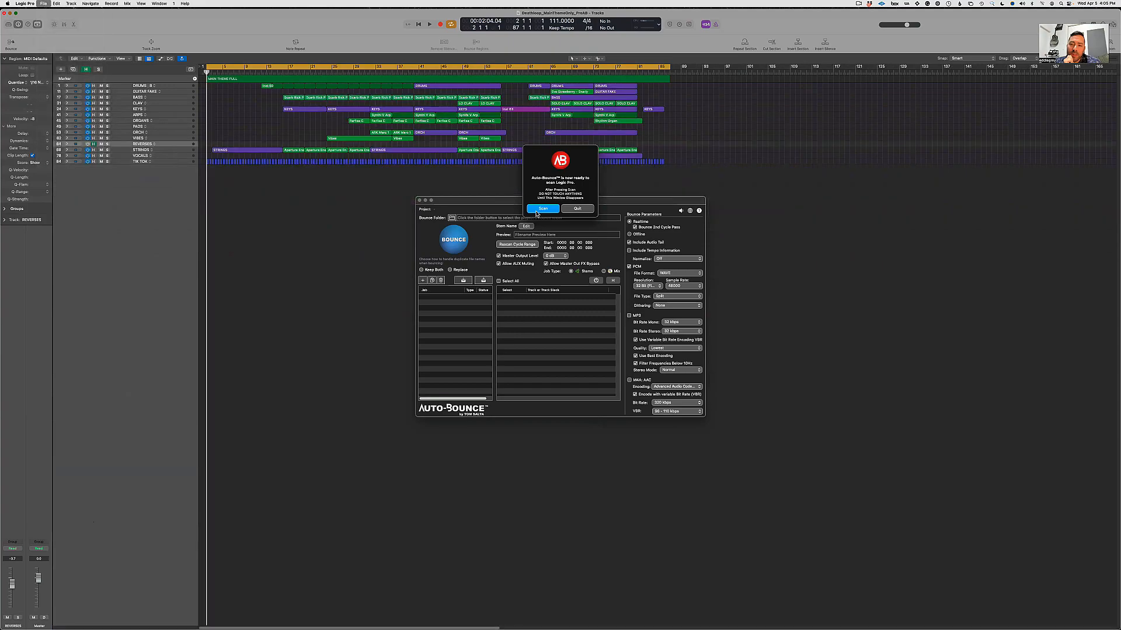
click(536, 211)
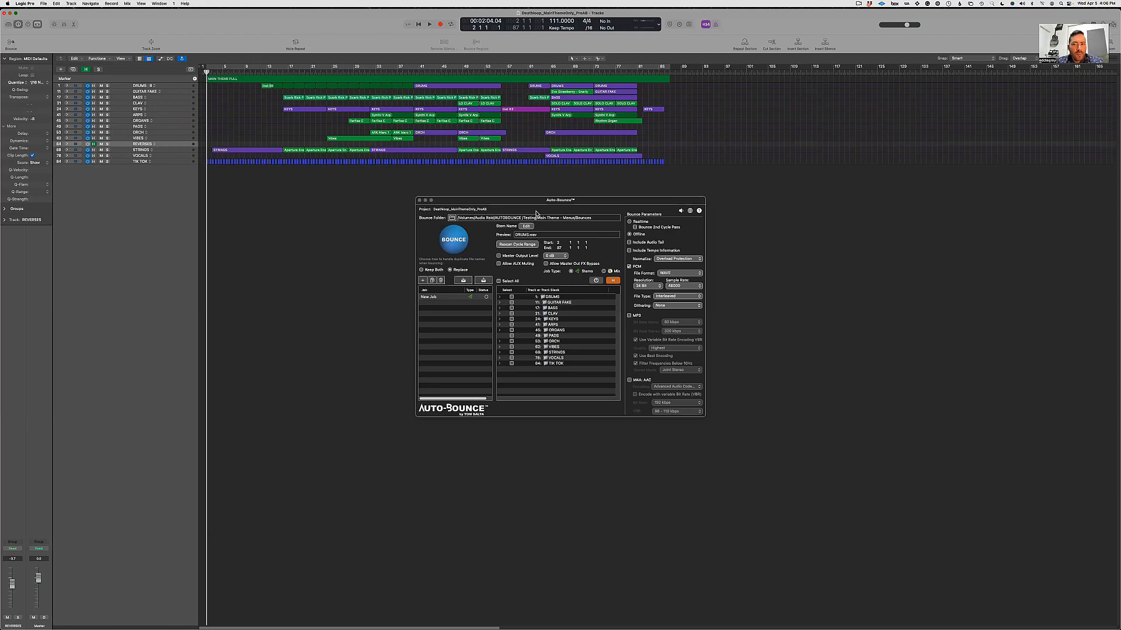
click(681, 213)
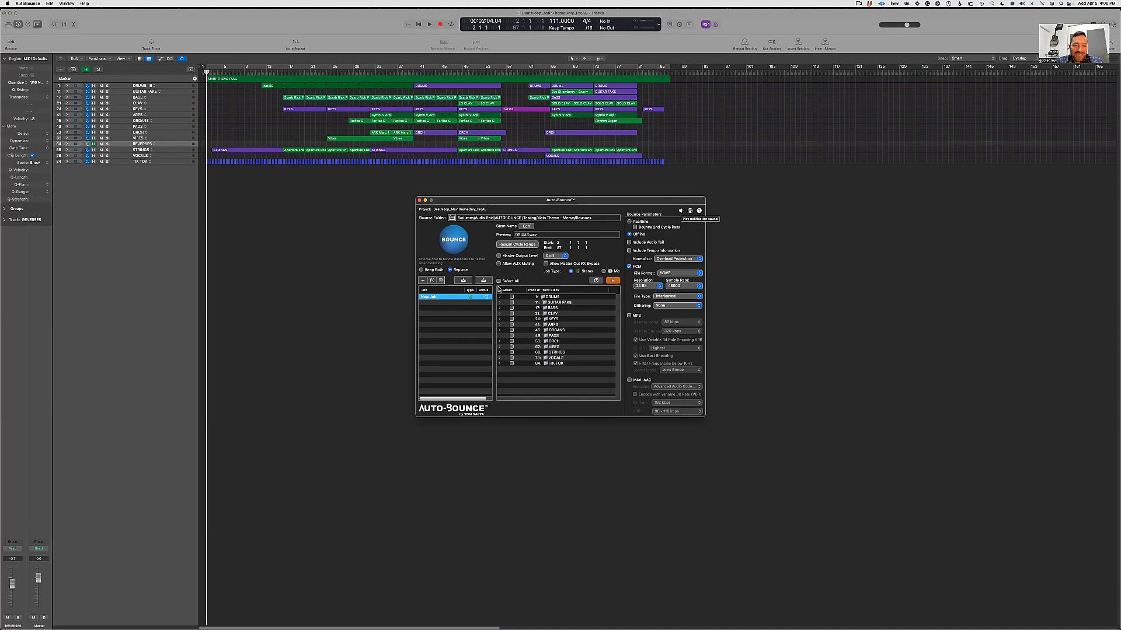
Step: Rename the new stems job as TOM
double_click(430, 298)
text(TOM)
key(Return)
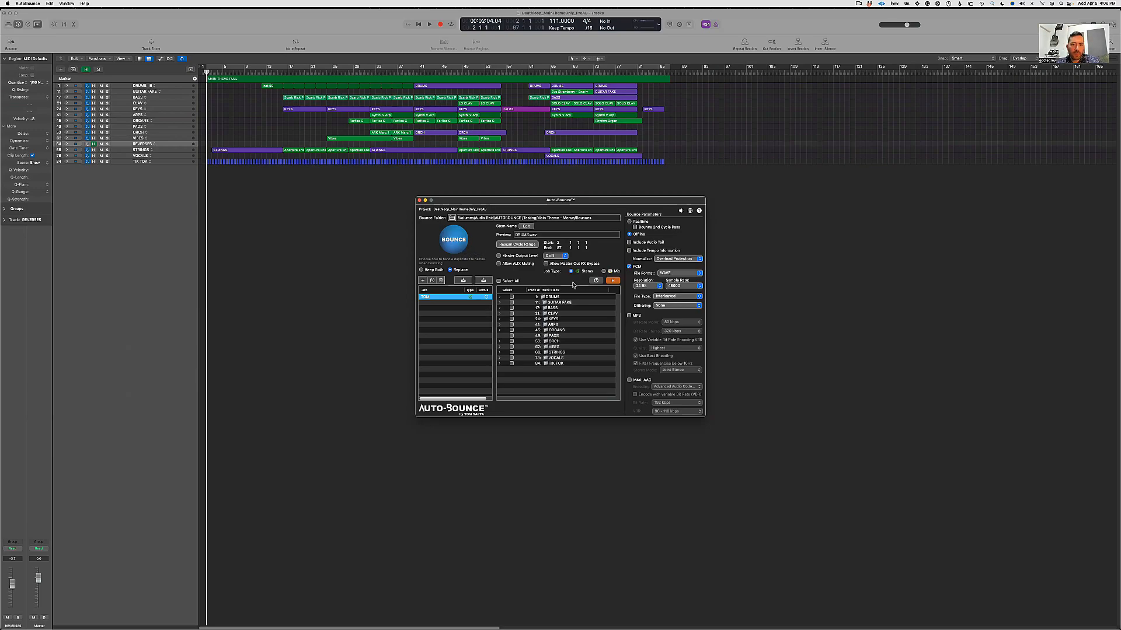
Step: Show the hidden tracks in the Auto-Bounce track list and expand the ORGANS, VIBES and ARPS stacks
click(613, 281)
click(499, 314)
click(499, 340)
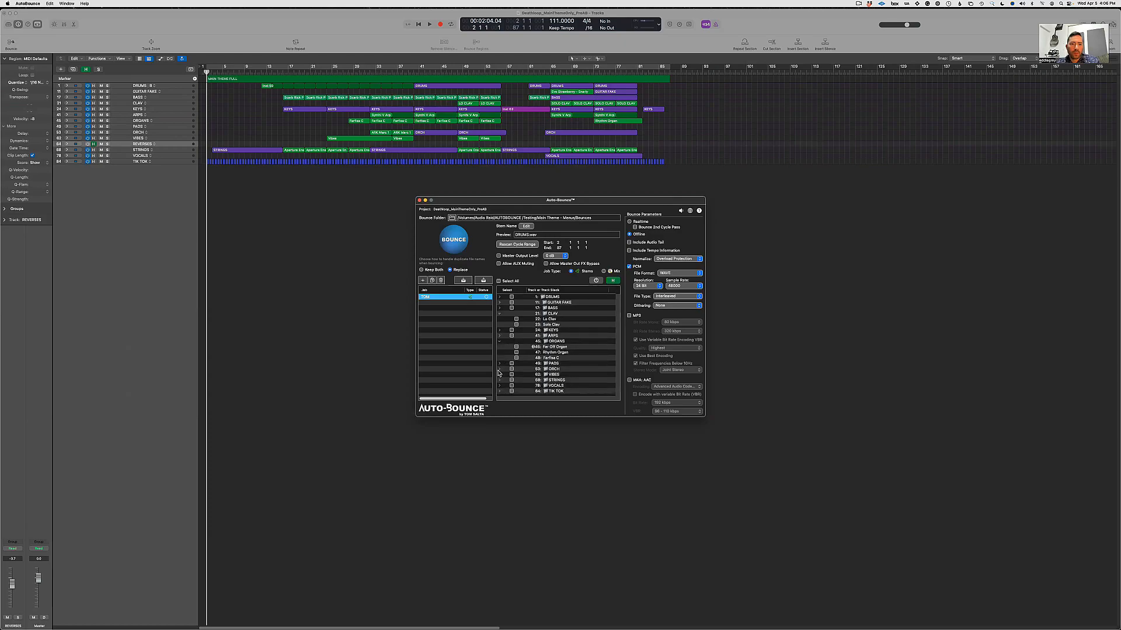
click(500, 376)
click(500, 315)
click(500, 333)
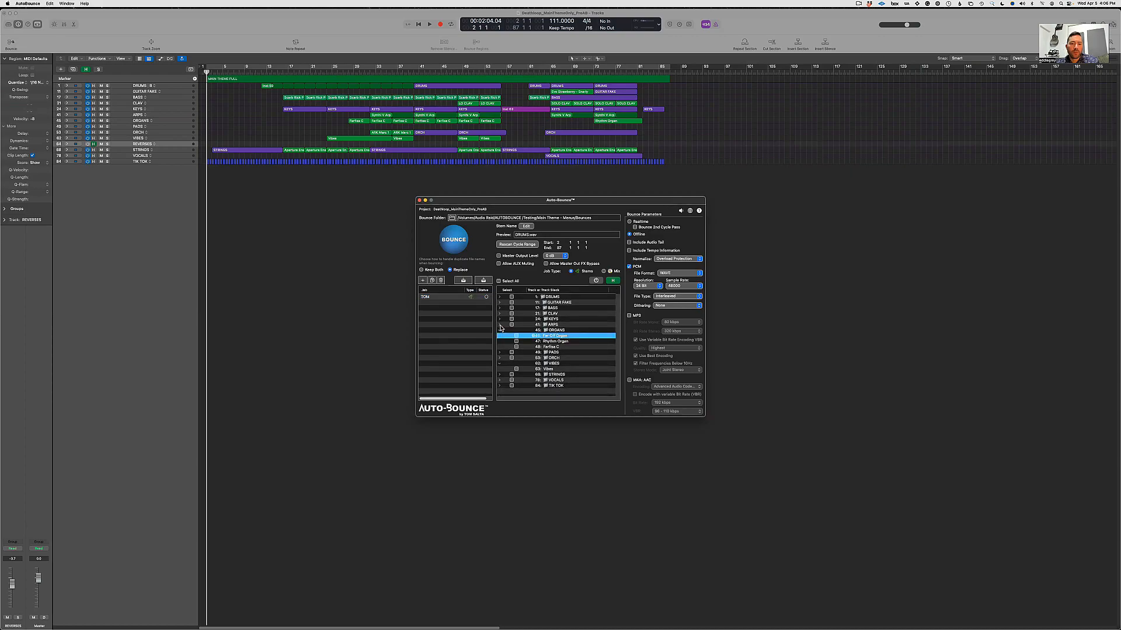
click(500, 325)
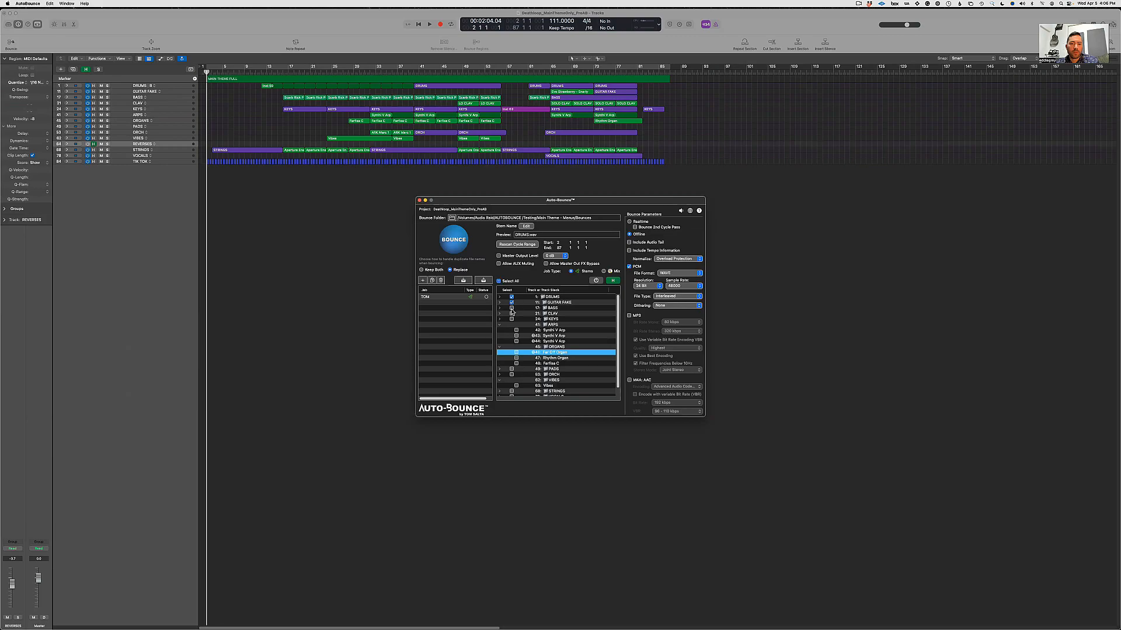
Step: Include DRUMS, GUITAR FAKE, BASS, KEYS, the third Synth V Arp, ORCH, Vibes, VOCALS and TIK TOK in the TOM job
click(516, 341)
click(500, 348)
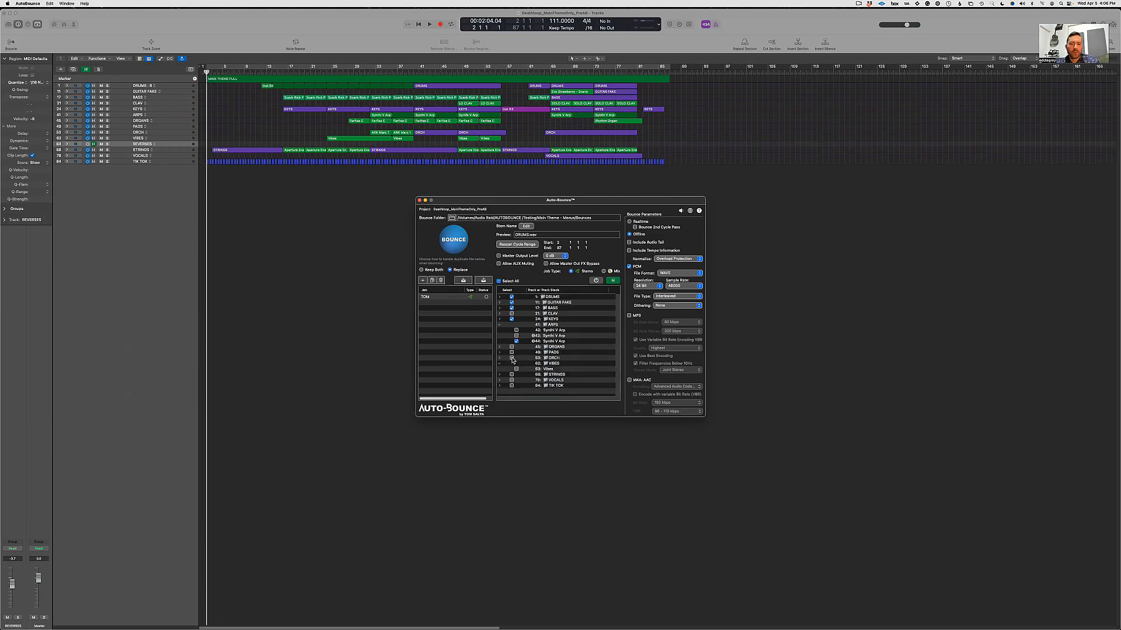
click(516, 369)
click(511, 380)
Step: Quit Auto-Bounce and discard the unsaved TOM job
drag(533, 203, 541, 203)
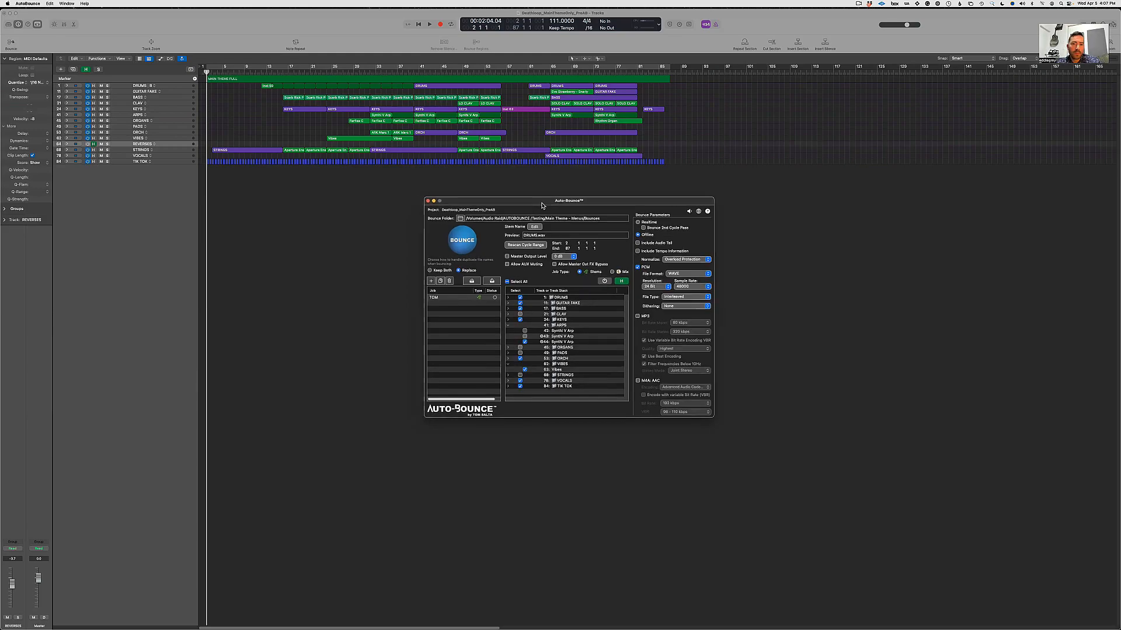
key(super+q)
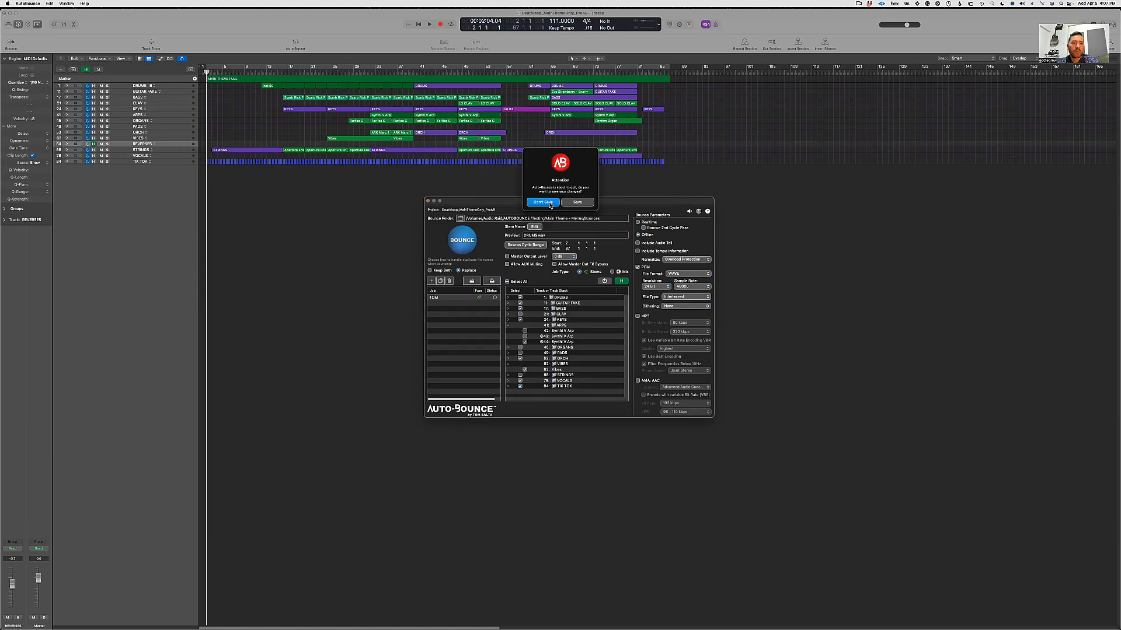
click(548, 203)
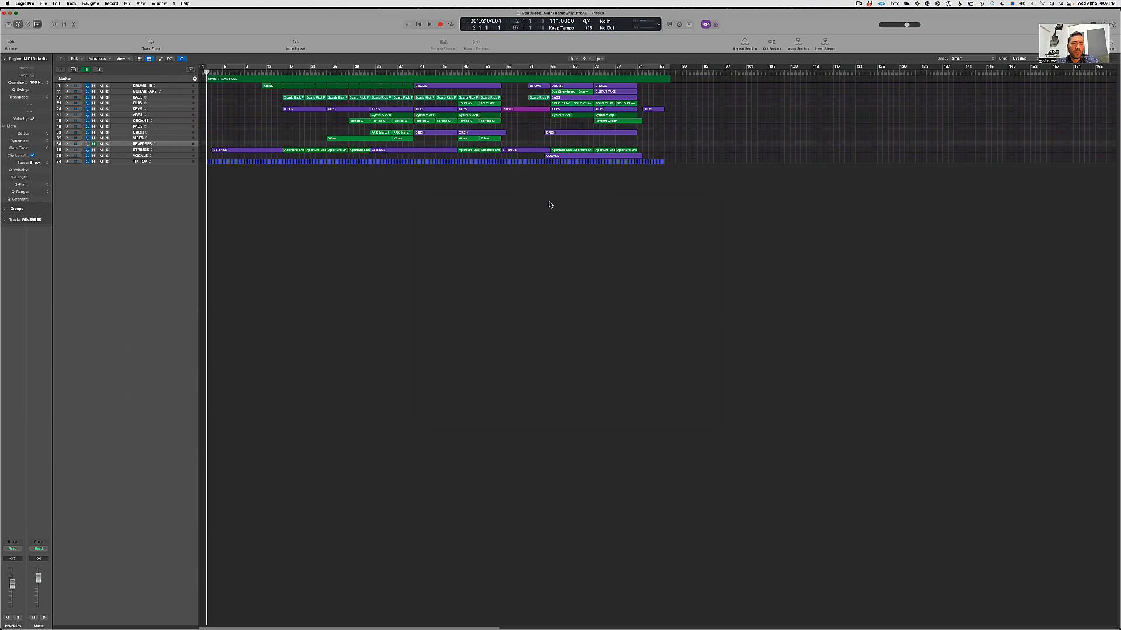